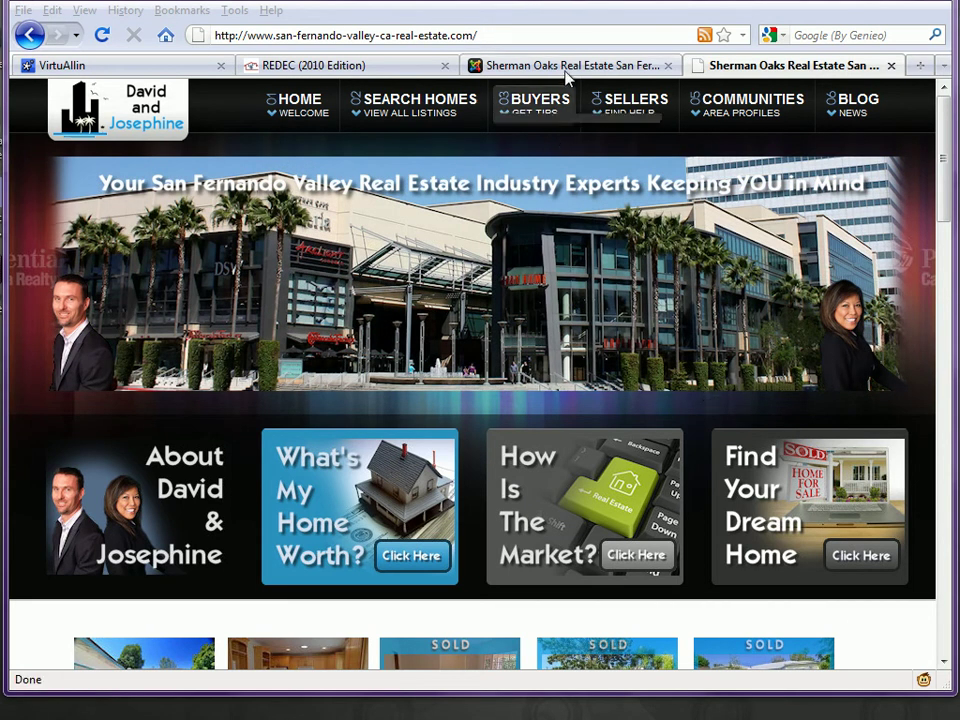
Step: Switch to the Sherman Oaks Real Estate tab that holds the Joomla administrator
click(566, 68)
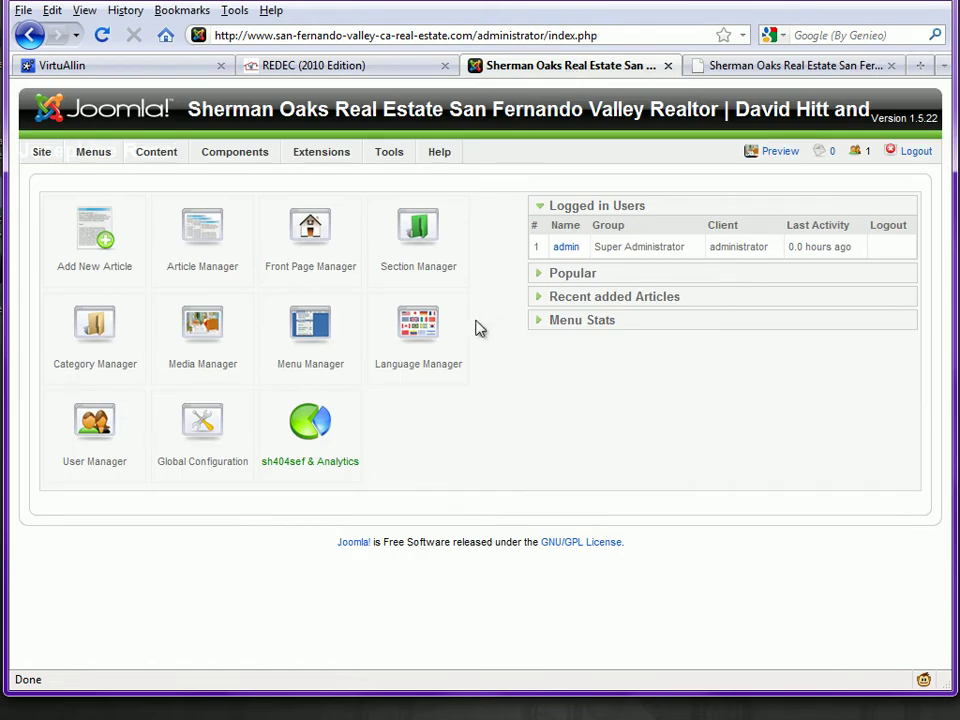
mouse_move(235, 152)
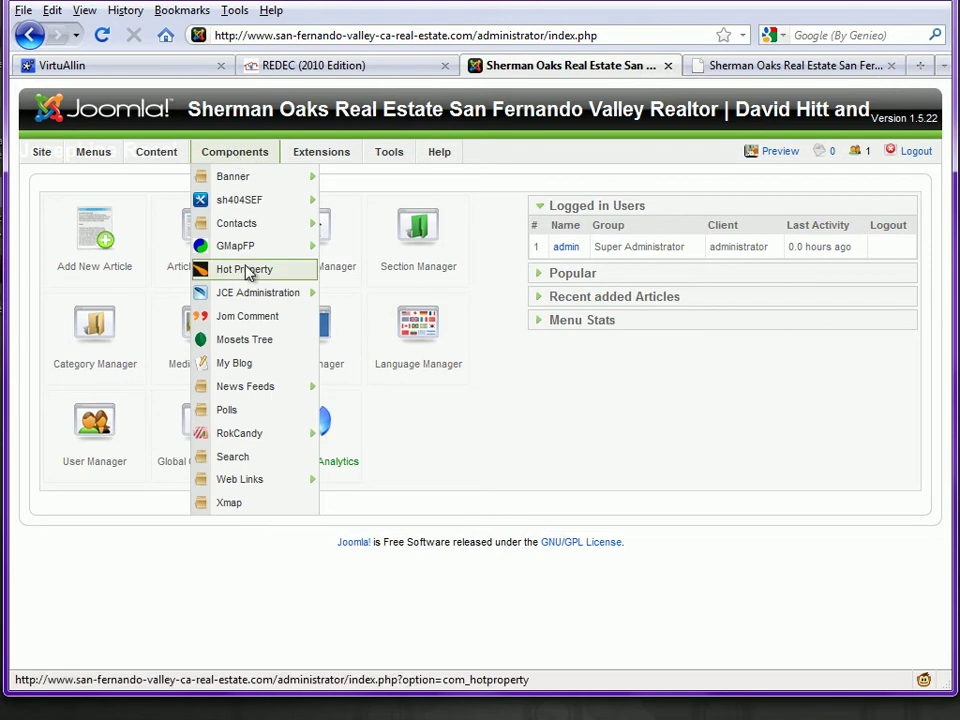
click(243, 274)
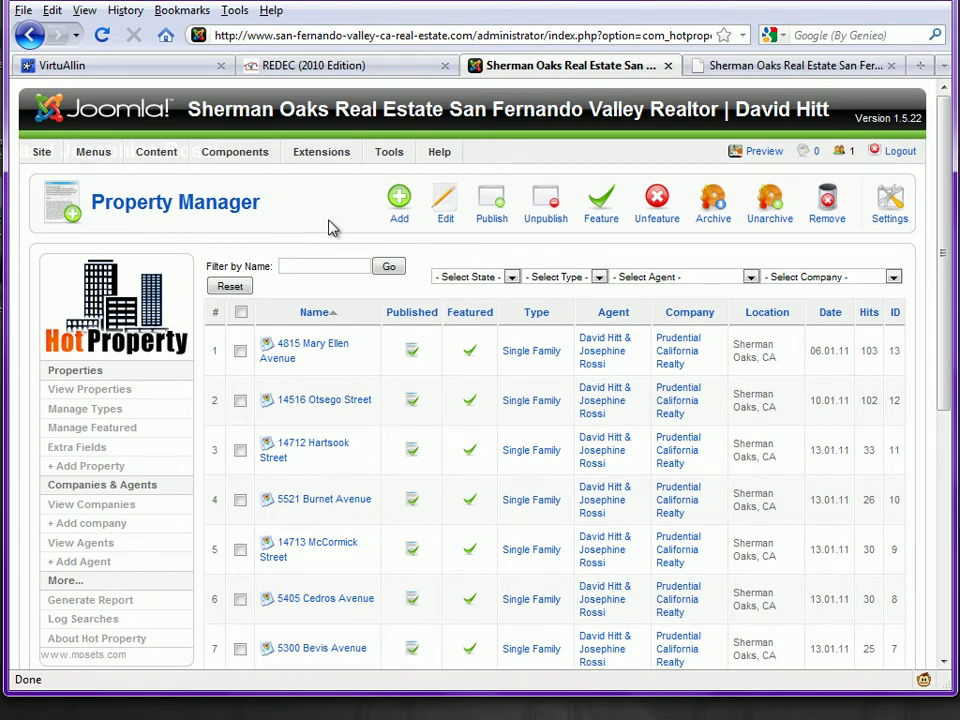
scroll(333, 228, down, 6)
scroll(333, 228, up, 6)
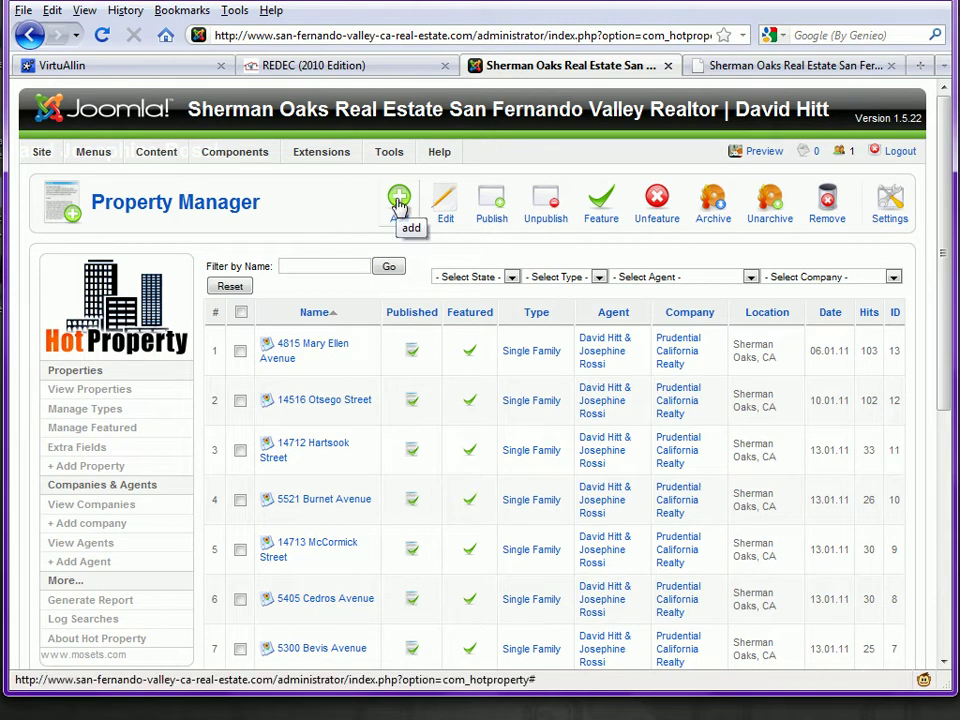
Step: Add a new property listing named '123 Main Street'
click(399, 203)
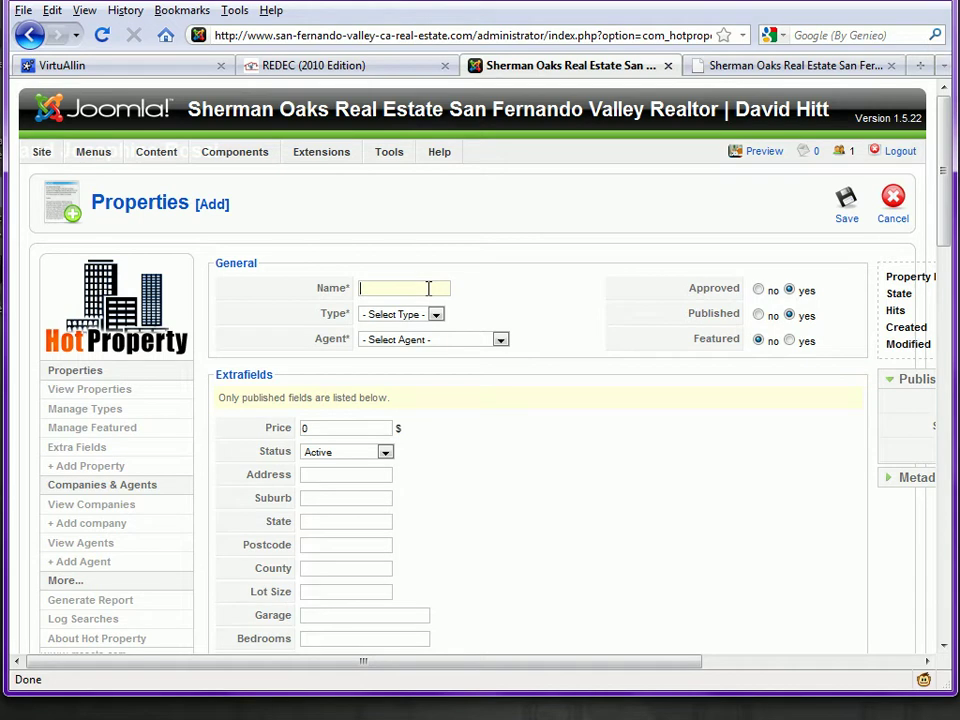
click(428, 288)
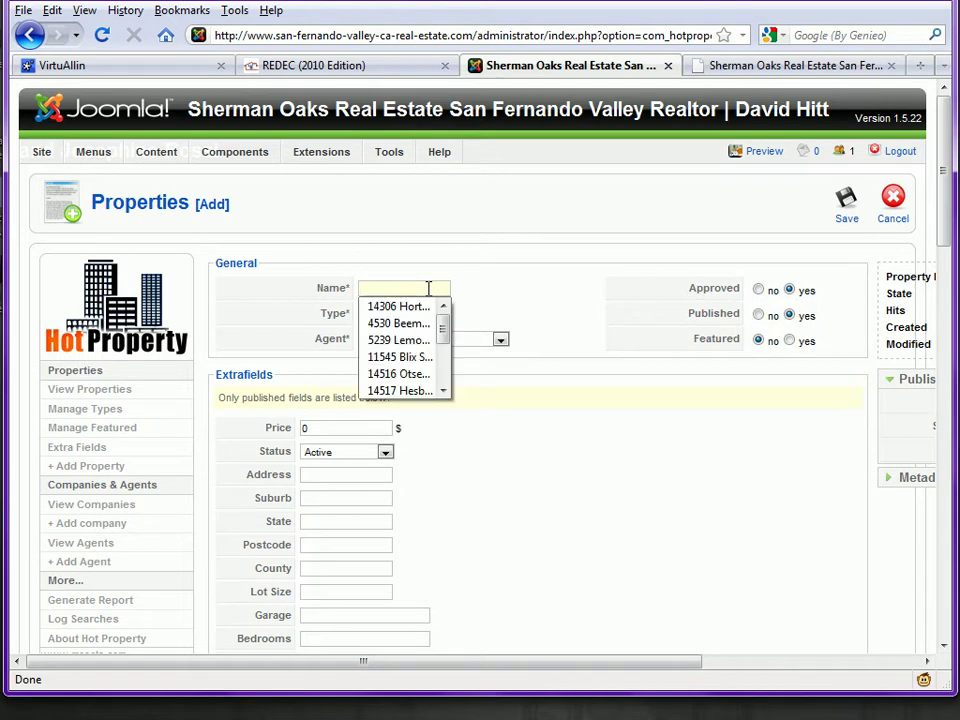
key(Escape)
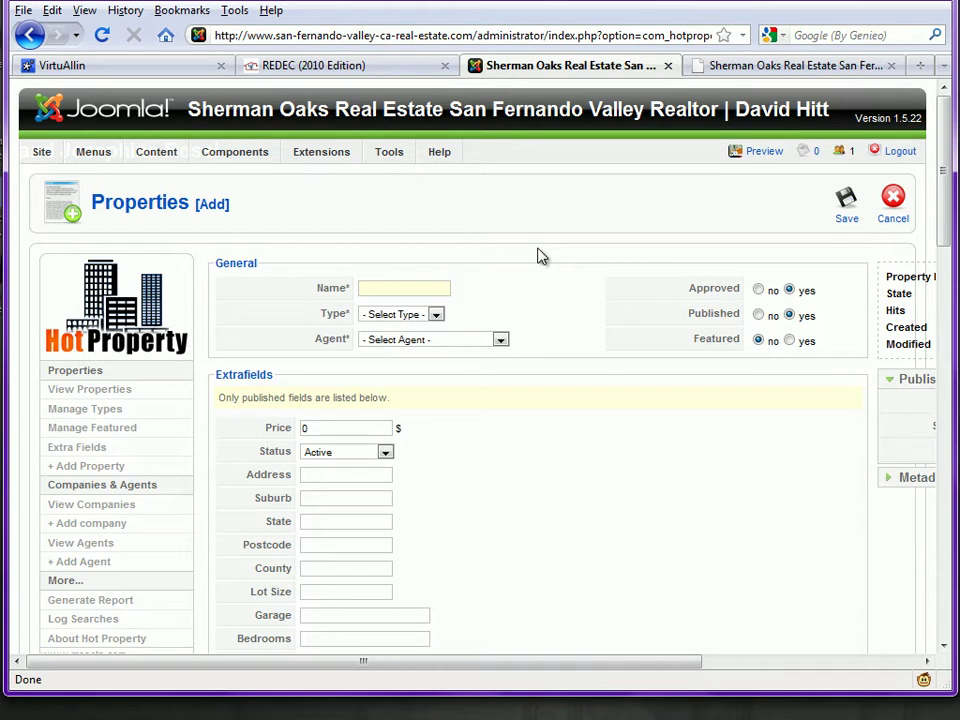
text(123 Main Street)
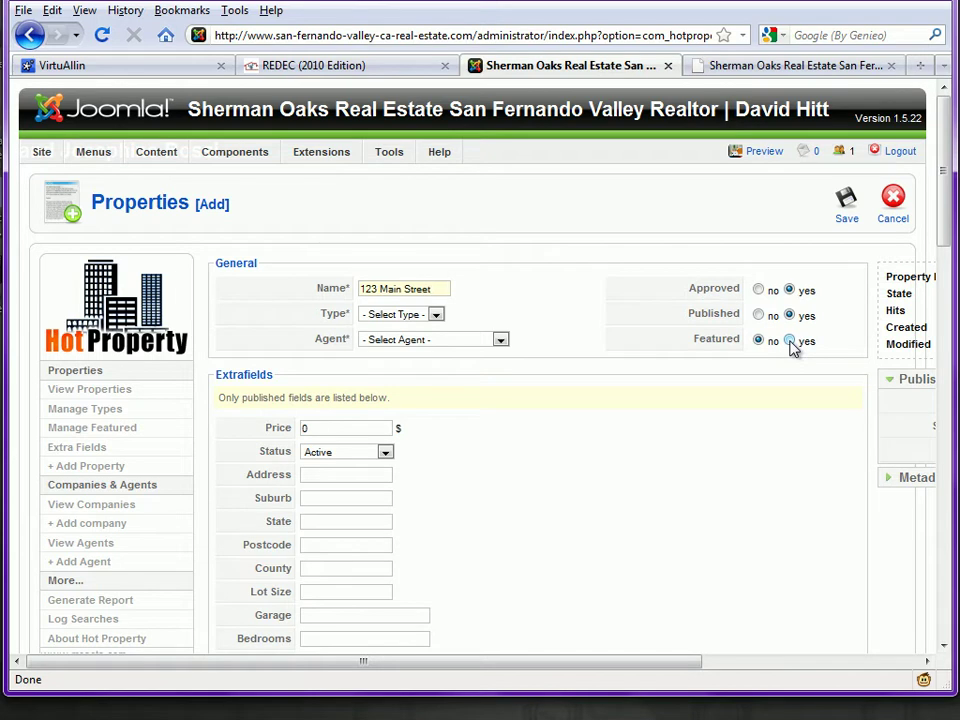
Step: Set the type to Single Family, assign the agent, and enter a price of 699000
click(435, 316)
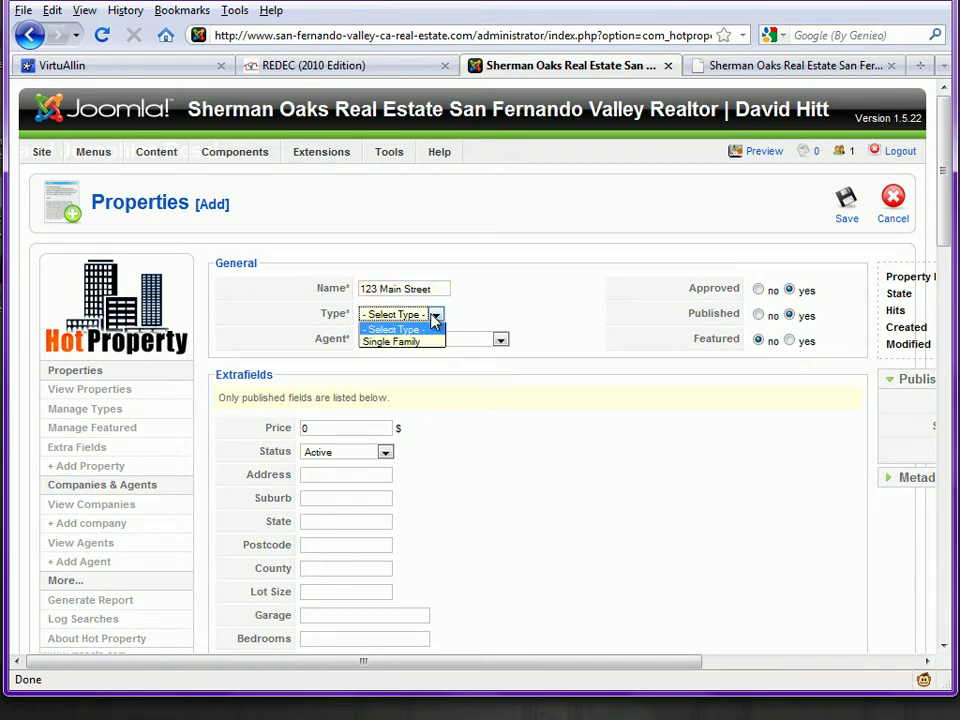
click(421, 342)
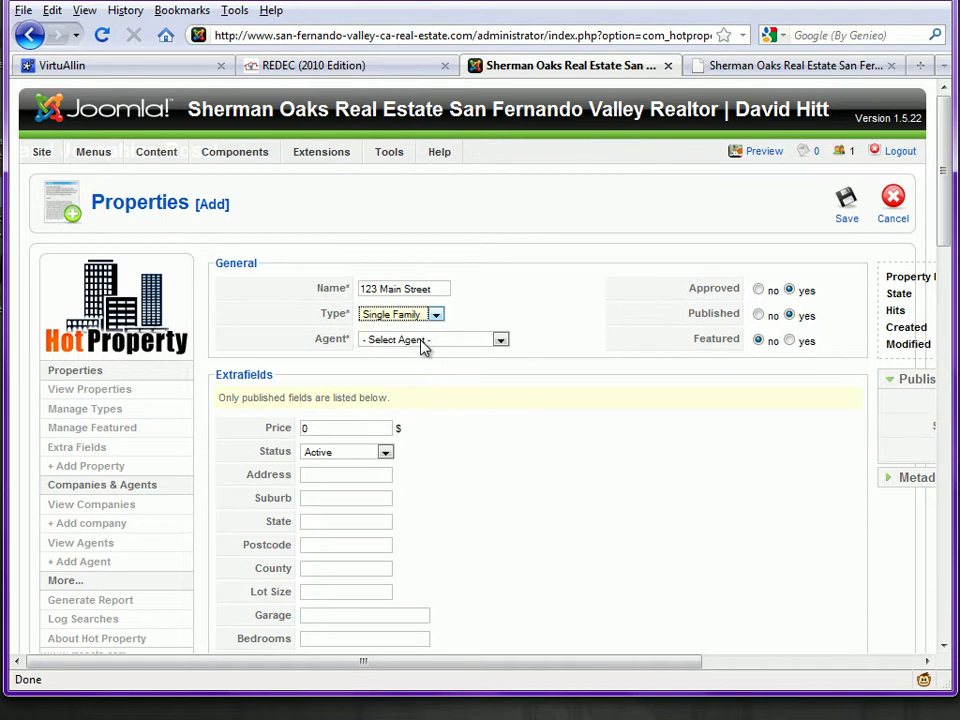
click(497, 341)
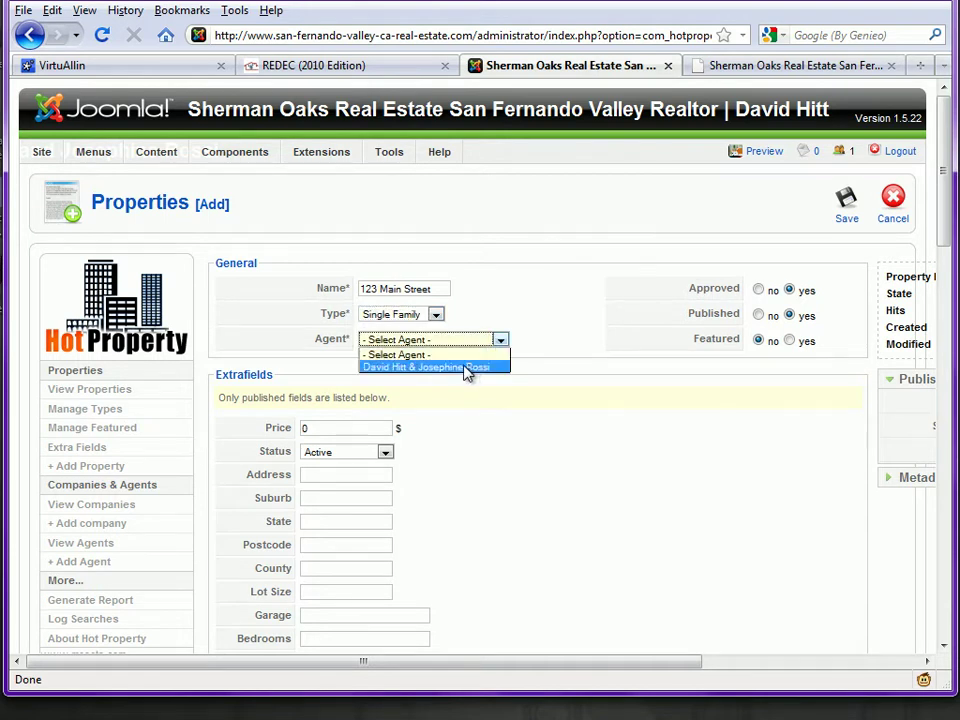
click(466, 372)
double_click(296, 429)
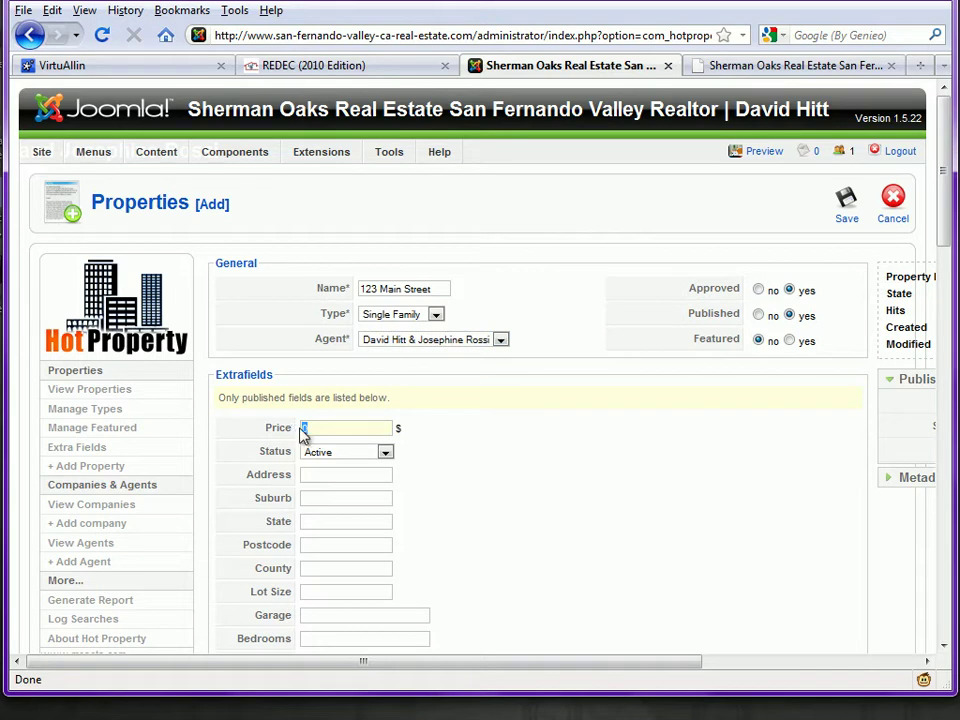
text(699000)
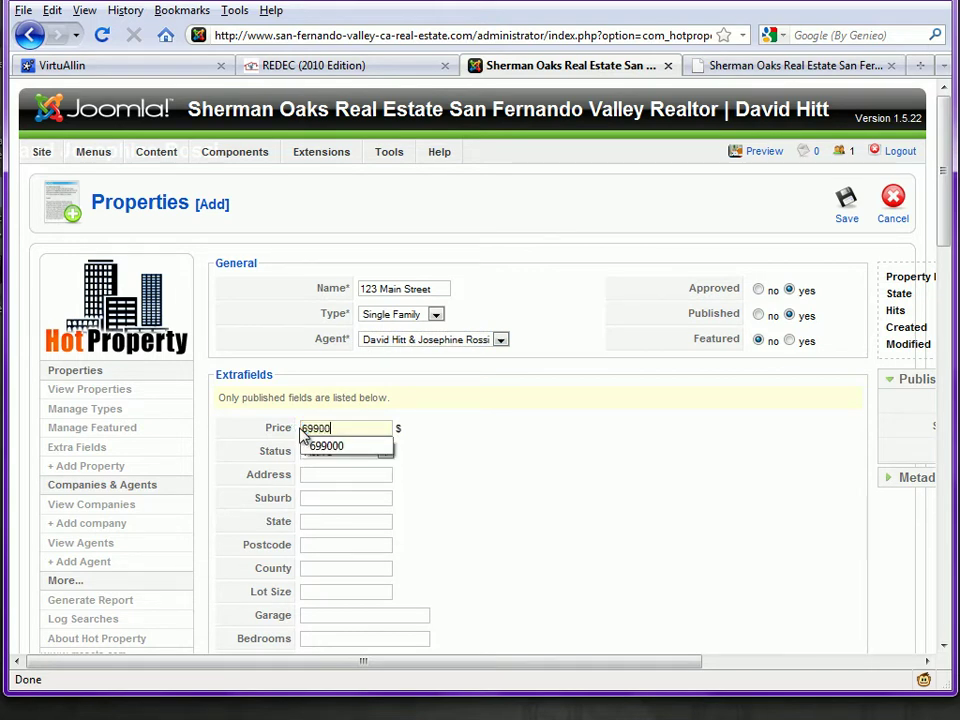
click(426, 439)
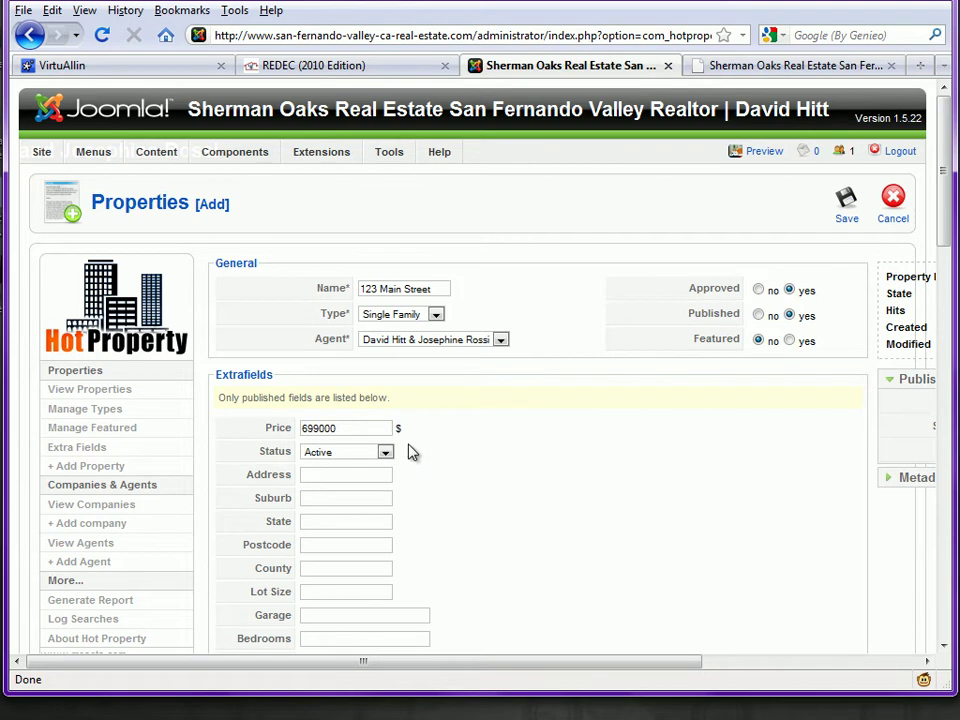
Step: Enter the address 123 Main Street, Sherman Oaks, CA 91411
scroll(426, 449, down, 2)
click(328, 367)
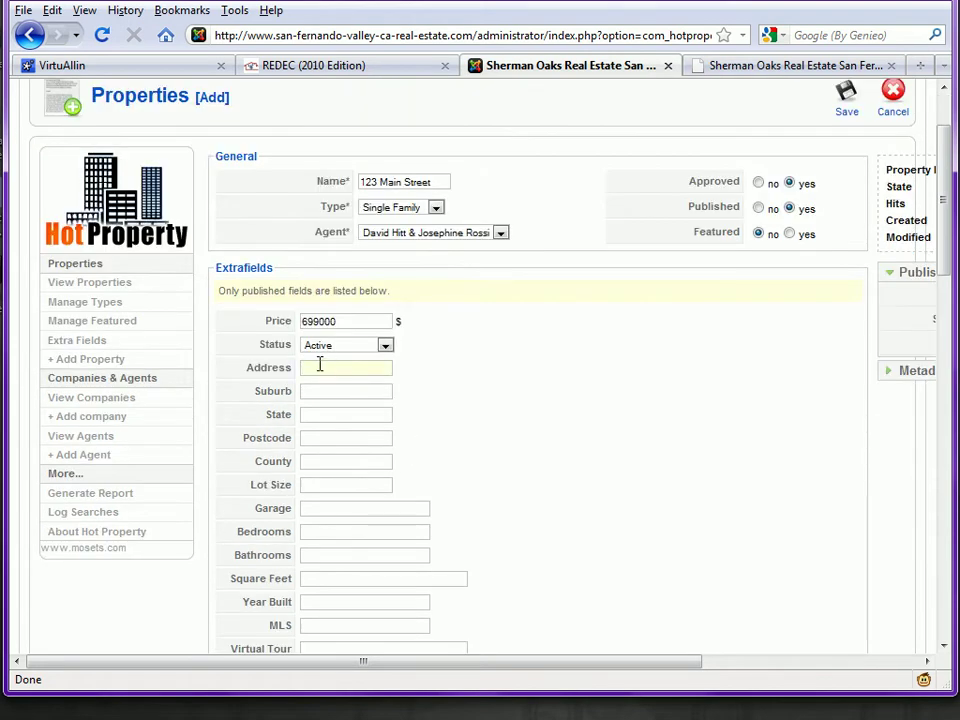
text(123 Main Street)
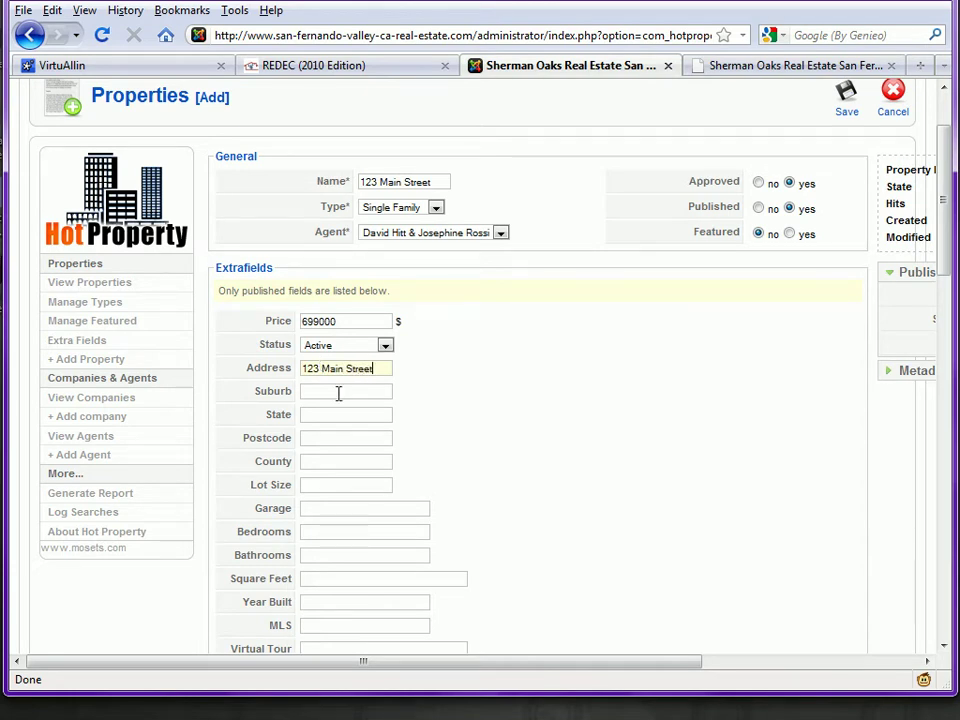
click(349, 393)
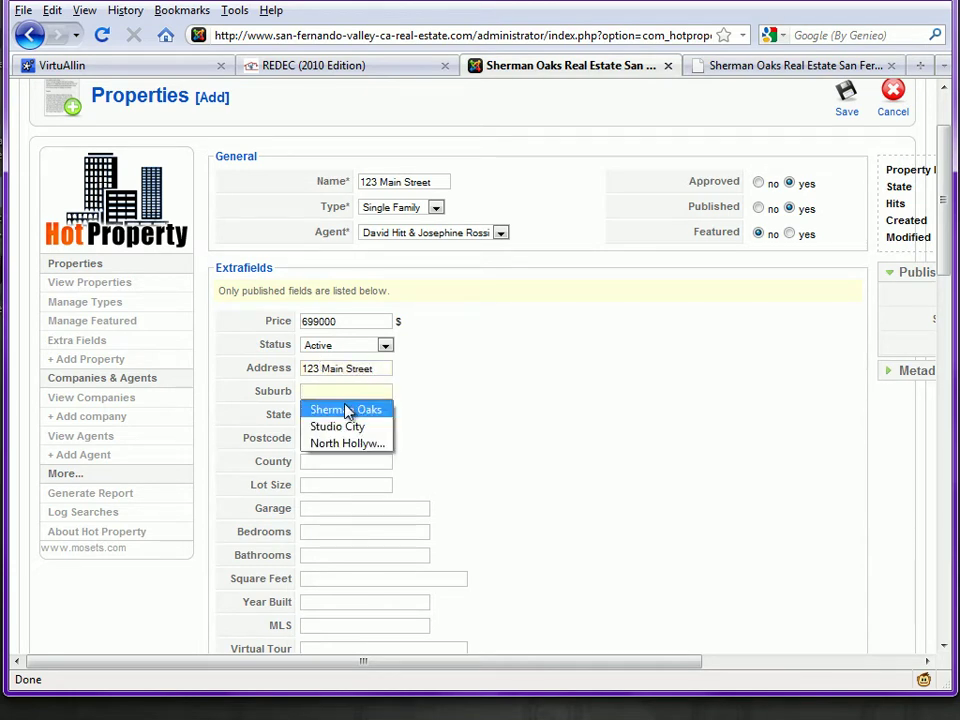
click(345, 407)
click(342, 410)
click(342, 410)
click(330, 434)
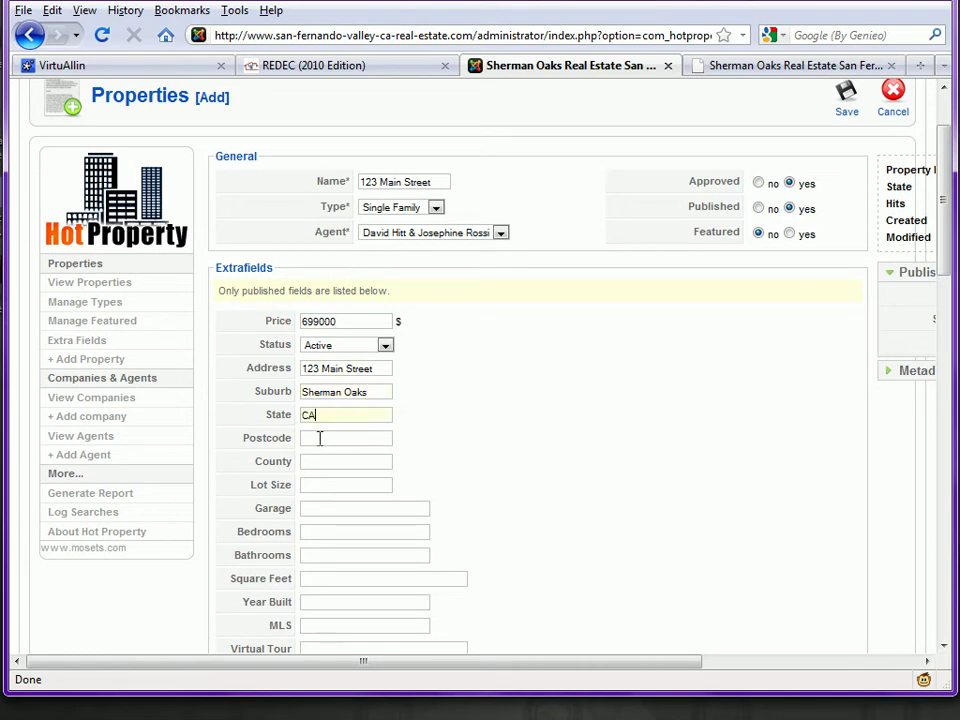
click(319, 438)
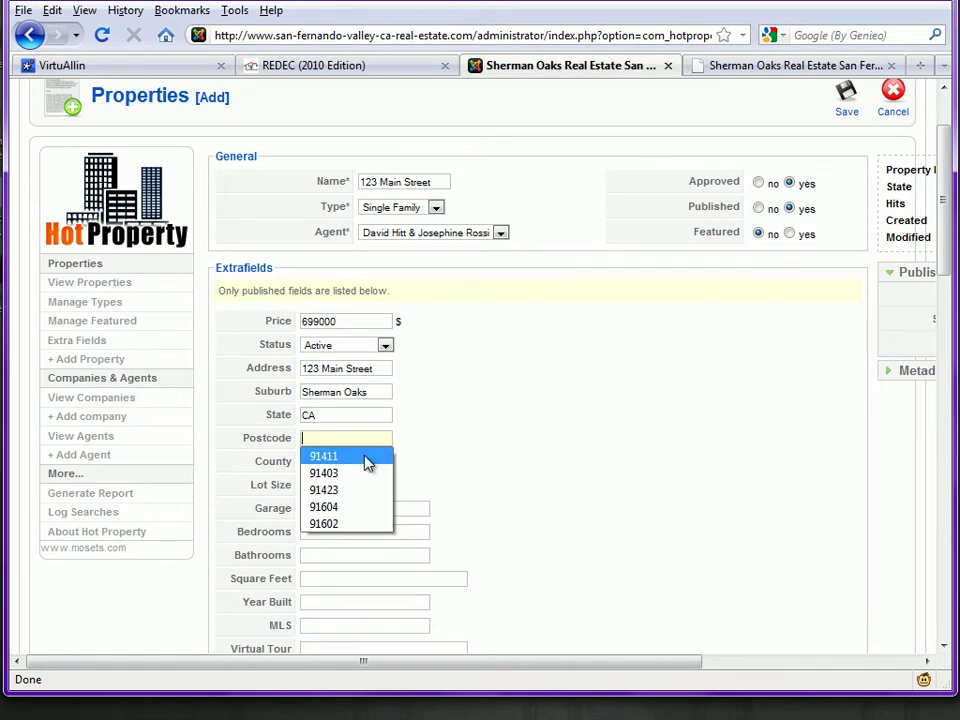
click(366, 458)
Step: Set county Los Angeles, lot size 6750 and garage '2 Car Detached Garage'
click(351, 462)
click(351, 462)
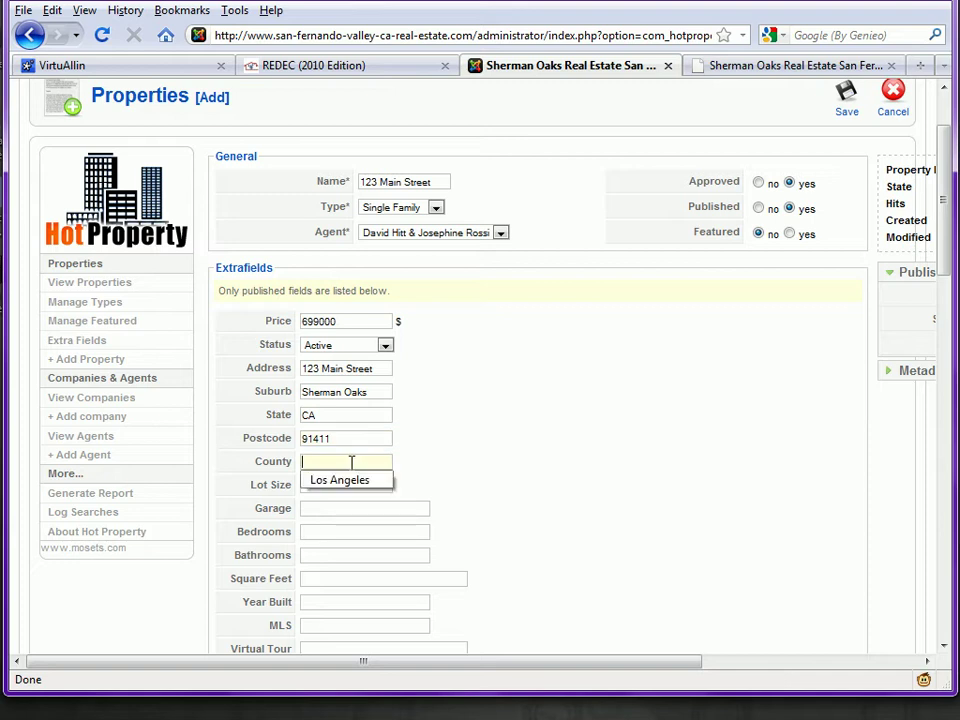
click(340, 484)
click(339, 484)
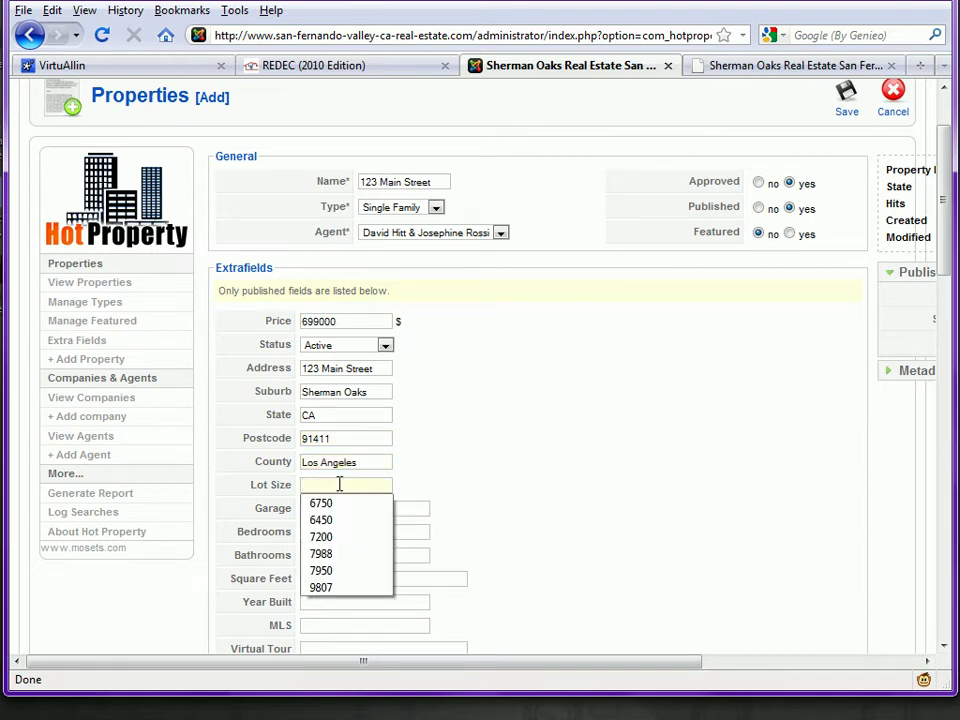
click(338, 503)
click(334, 507)
click(334, 507)
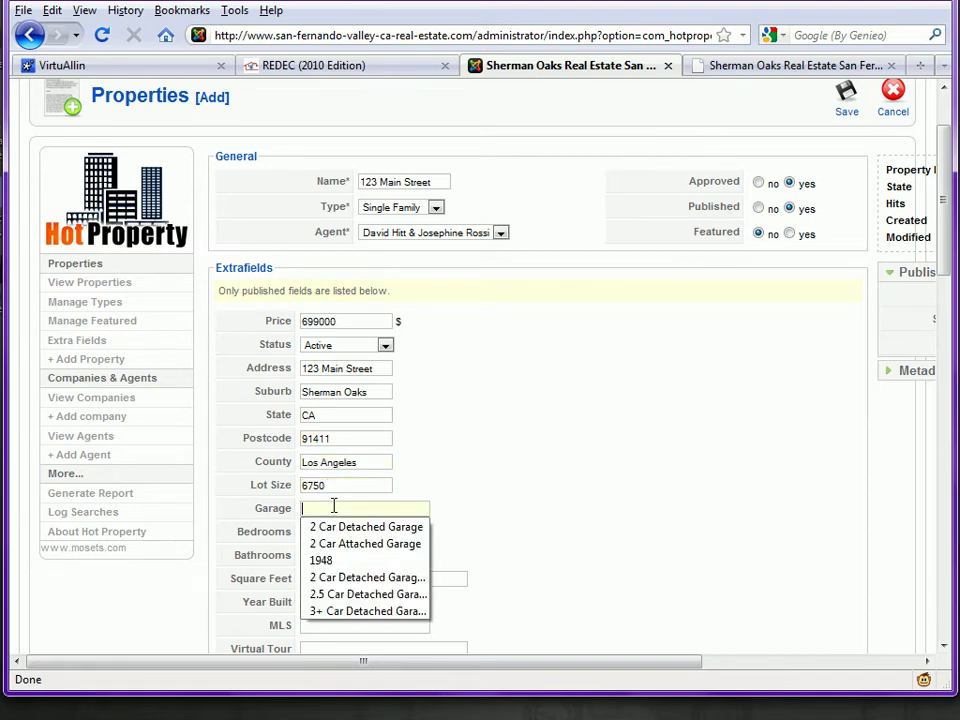
click(340, 527)
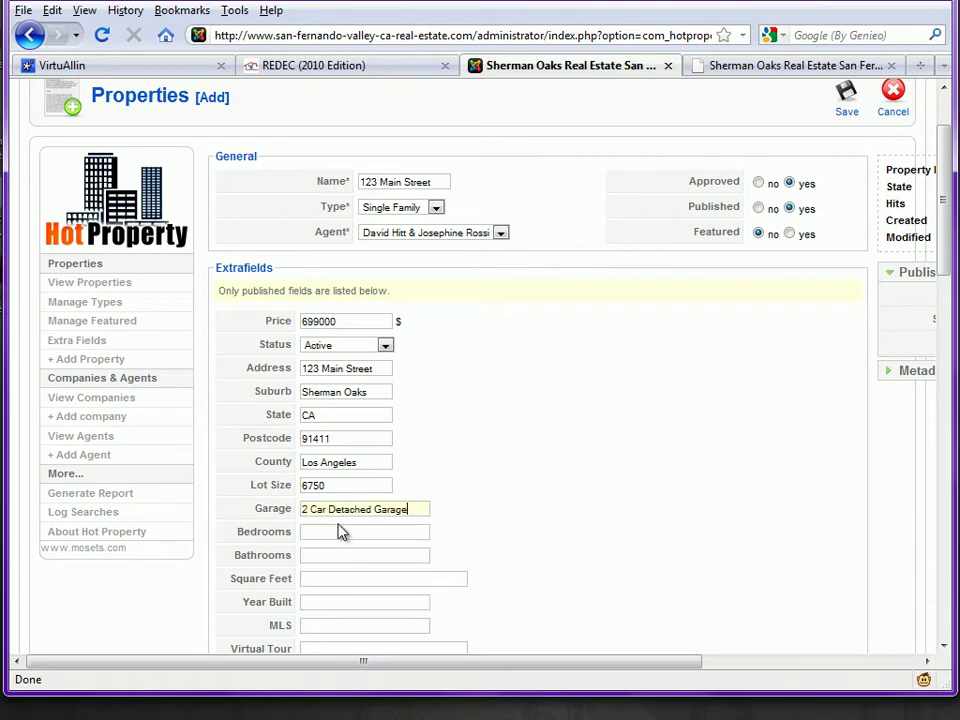
Step: Set 3 bedrooms, 2 bathrooms, 1847 square feet, year built 1951 and MLS 10-458261
scroll(497, 433, down, 2)
click(383, 426)
click(383, 426)
click(343, 444)
click(337, 450)
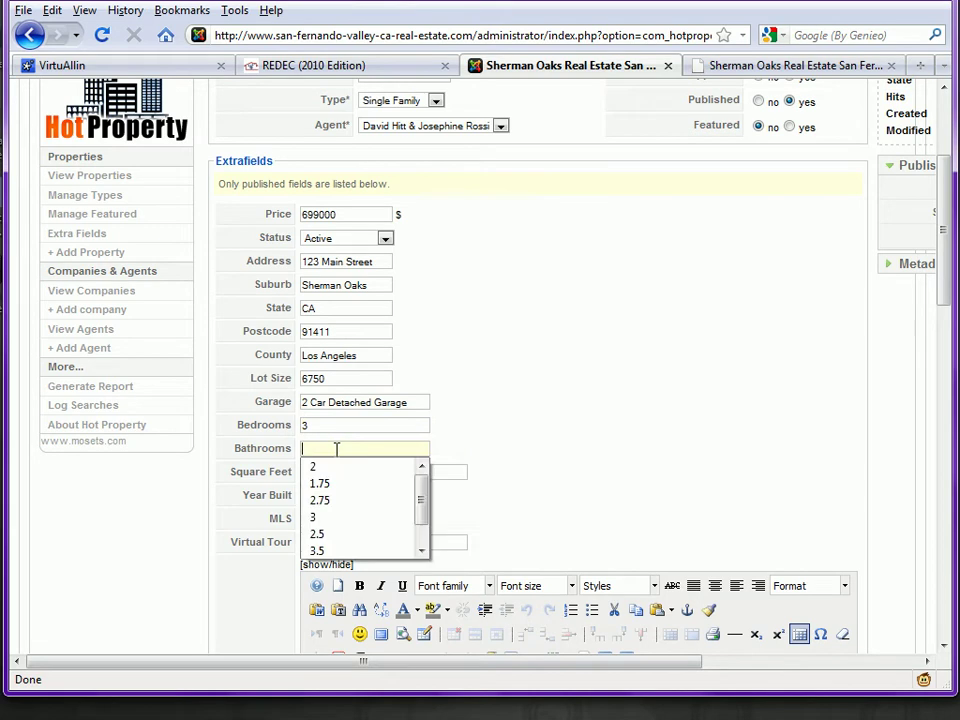
click(336, 466)
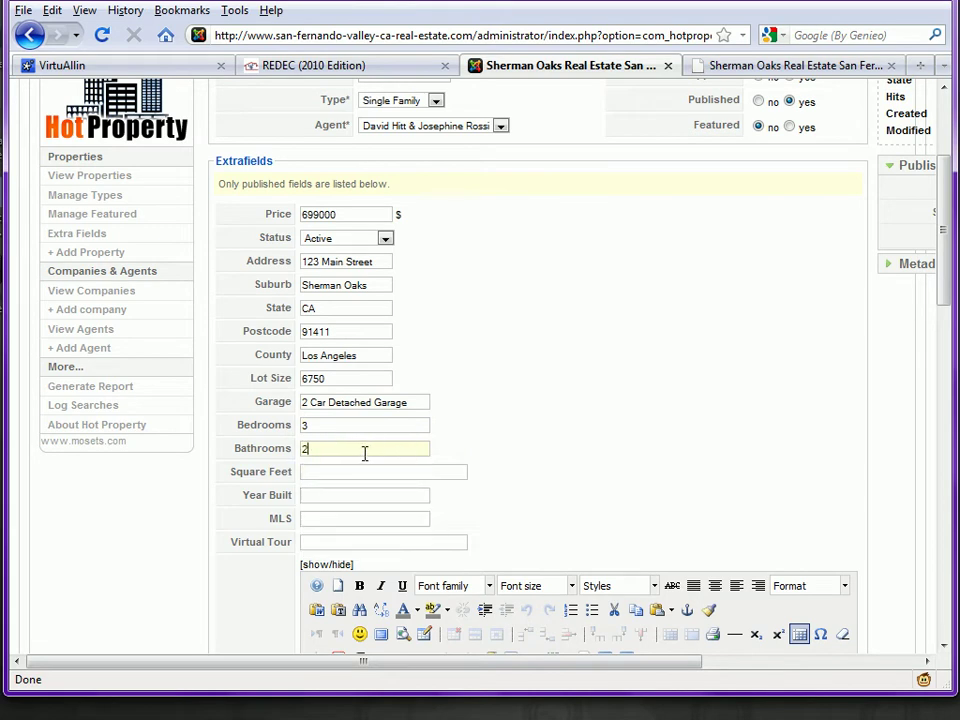
click(347, 467)
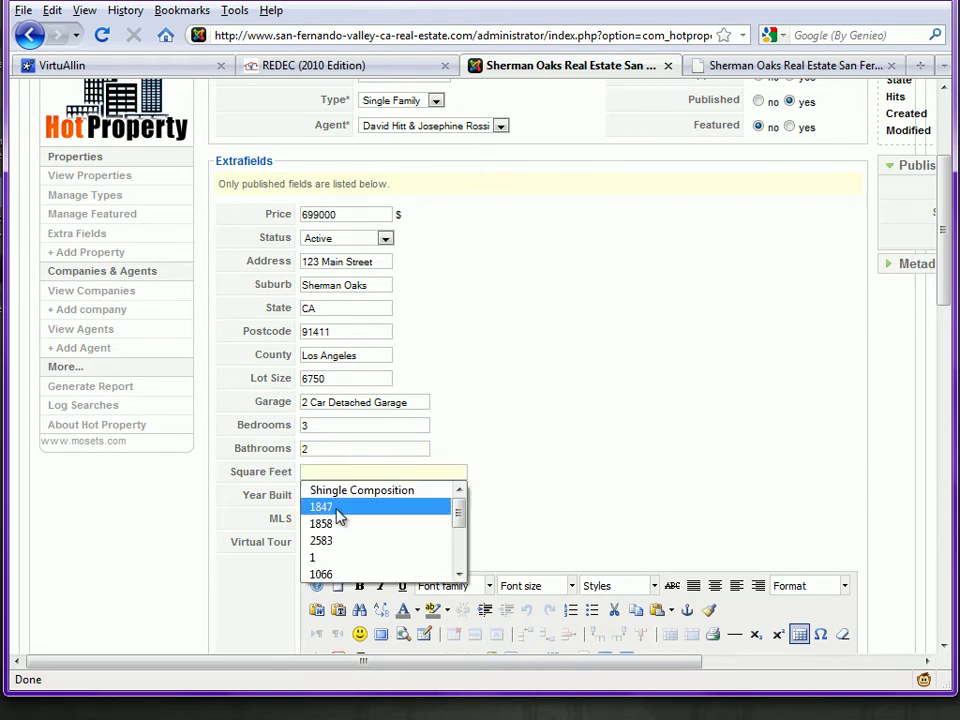
click(337, 508)
click(337, 497)
click(336, 512)
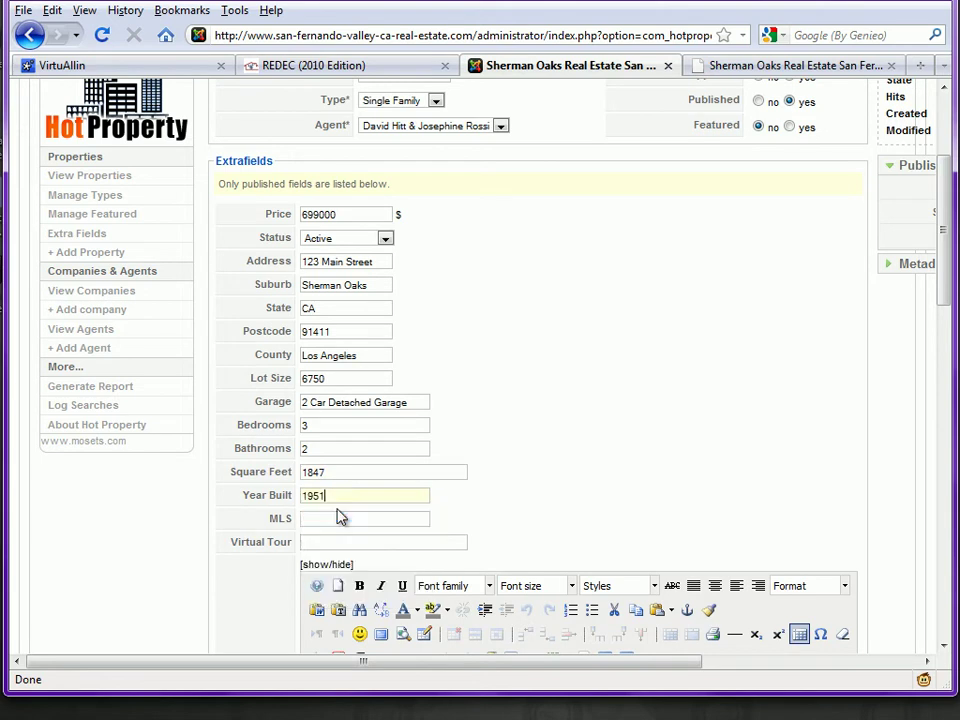
click(334, 518)
click(333, 536)
scroll(527, 443, down, 2)
click(431, 437)
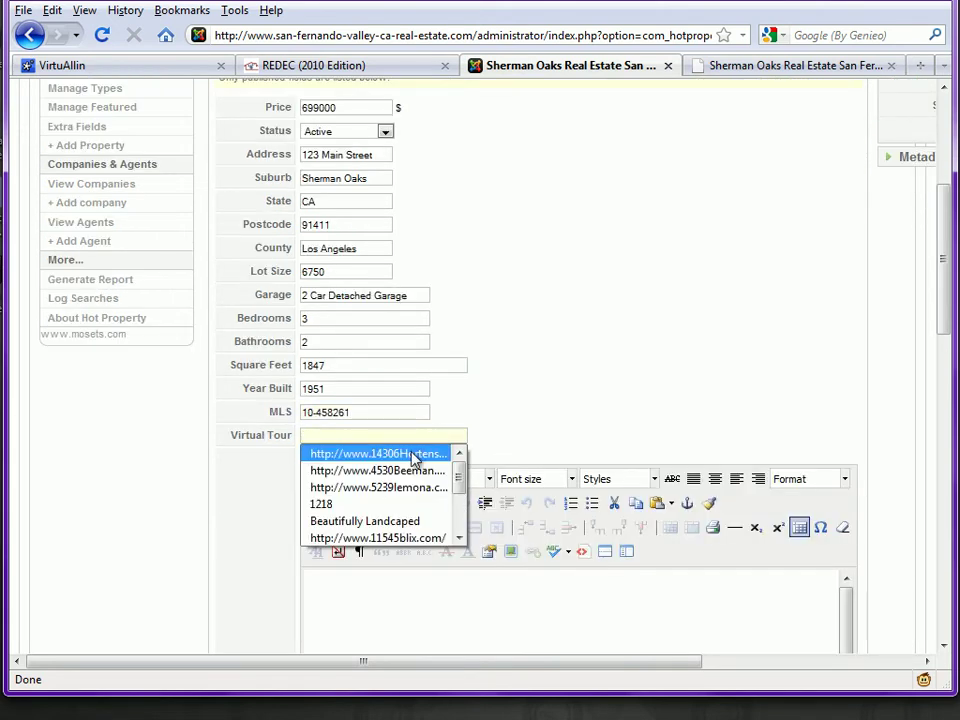
click(413, 456)
scroll(538, 399, down, 3)
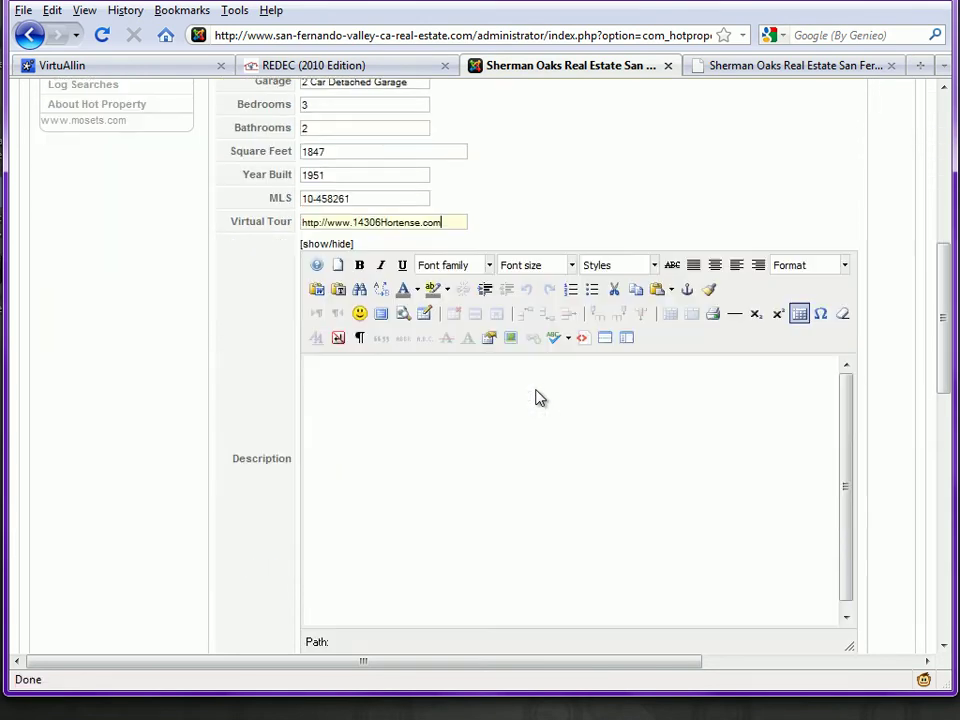
click(478, 428)
click(672, 290)
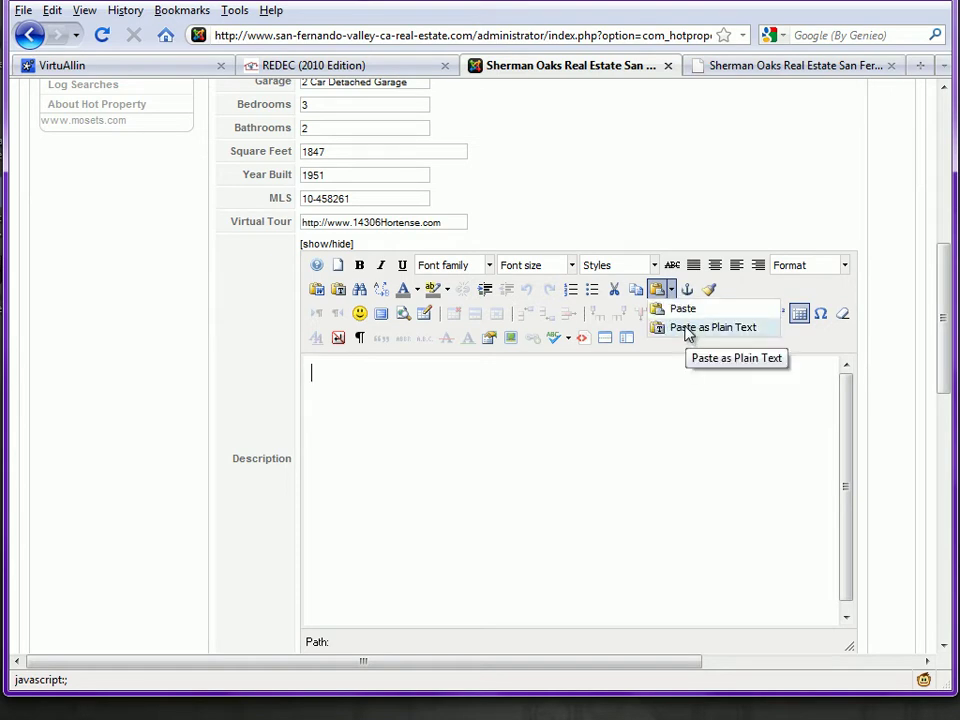
click(688, 330)
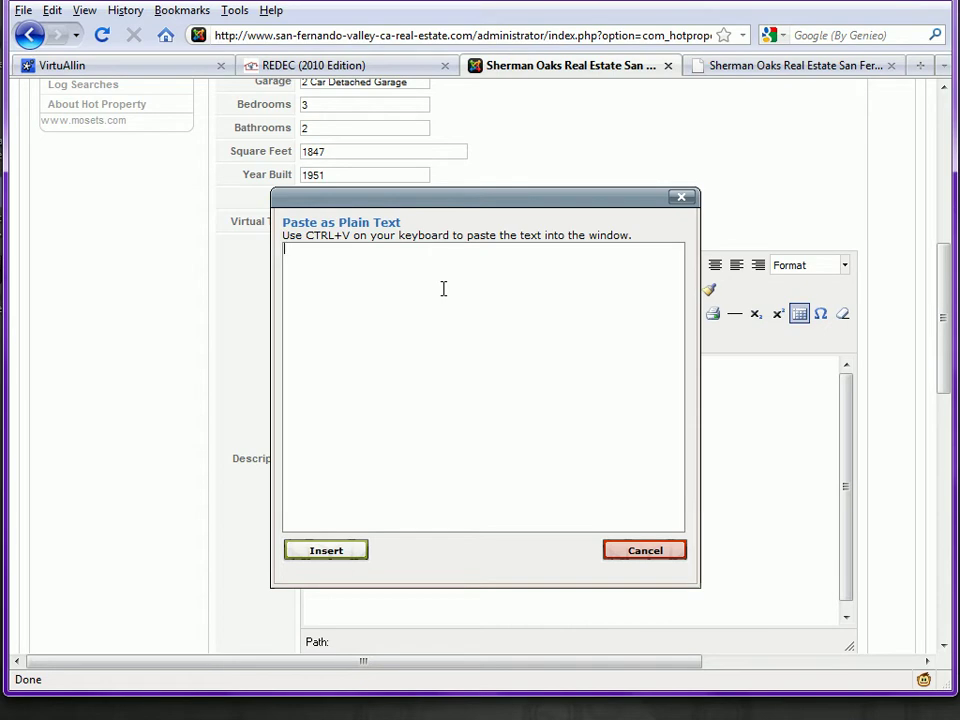
click(632, 556)
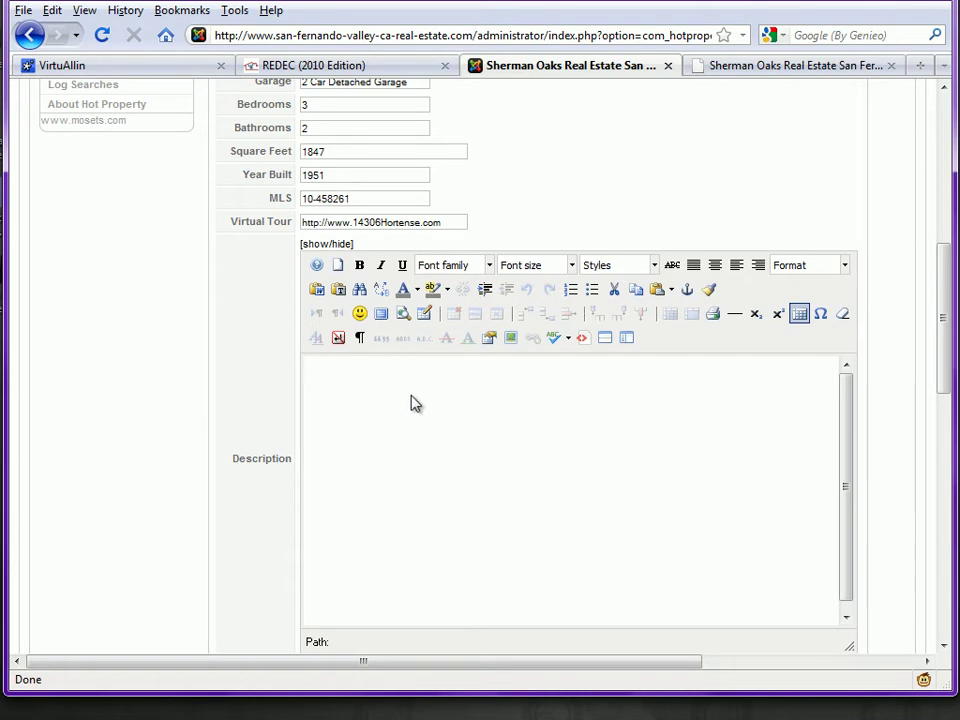
Step: Set style Traditional, exterior Stucco, roof Shingle Composition, 2 levels, floors Wood Floor, Tile, Carpet
scroll(240, 398, down, 8)
click(388, 270)
click(388, 272)
click(368, 286)
click(368, 289)
click(368, 288)
click(364, 310)
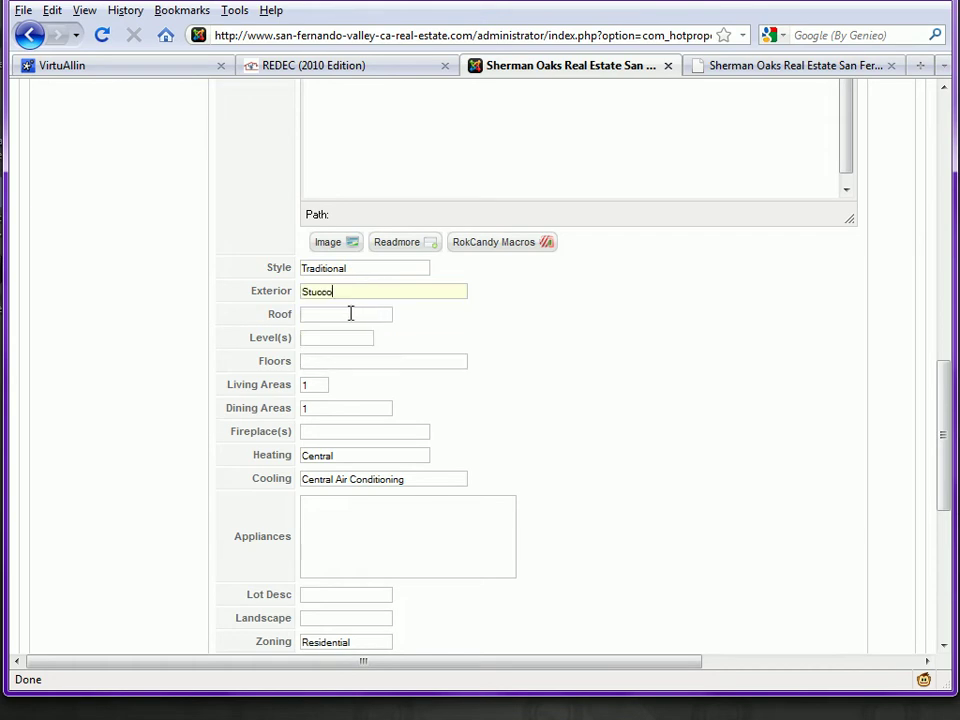
click(350, 314)
click(350, 314)
click(349, 333)
click(334, 339)
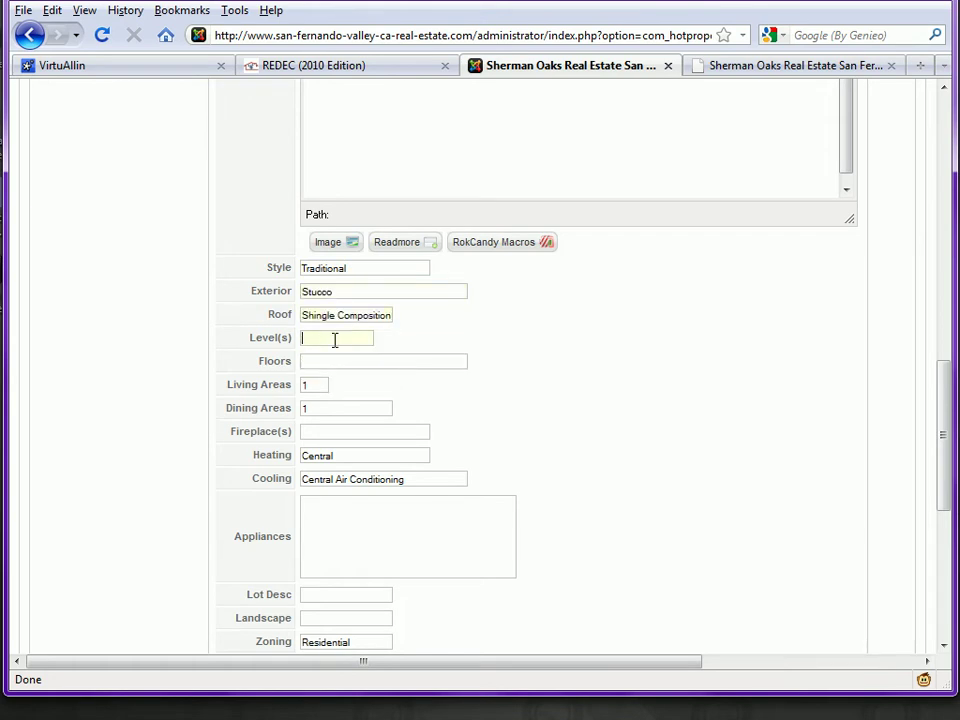
click(335, 340)
click(326, 372)
click(332, 360)
click(328, 364)
click(347, 379)
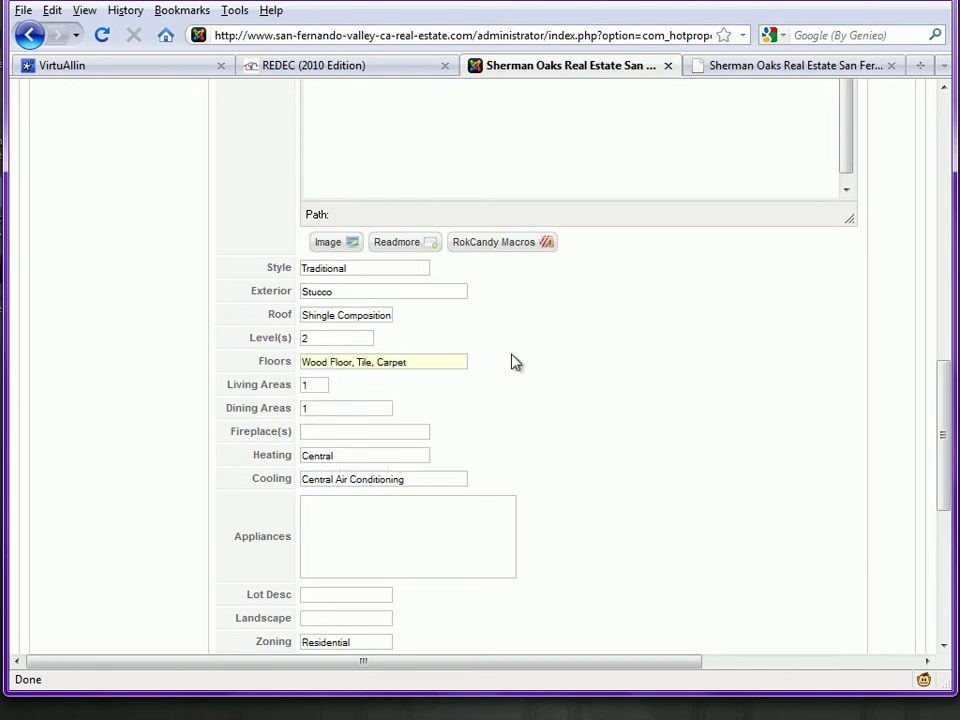
Step: Set 1 fireplace, the curbs-and-sidewalks lot description and Lush Landscaping
scroll(512, 361, down, 2)
click(386, 325)
click(376, 328)
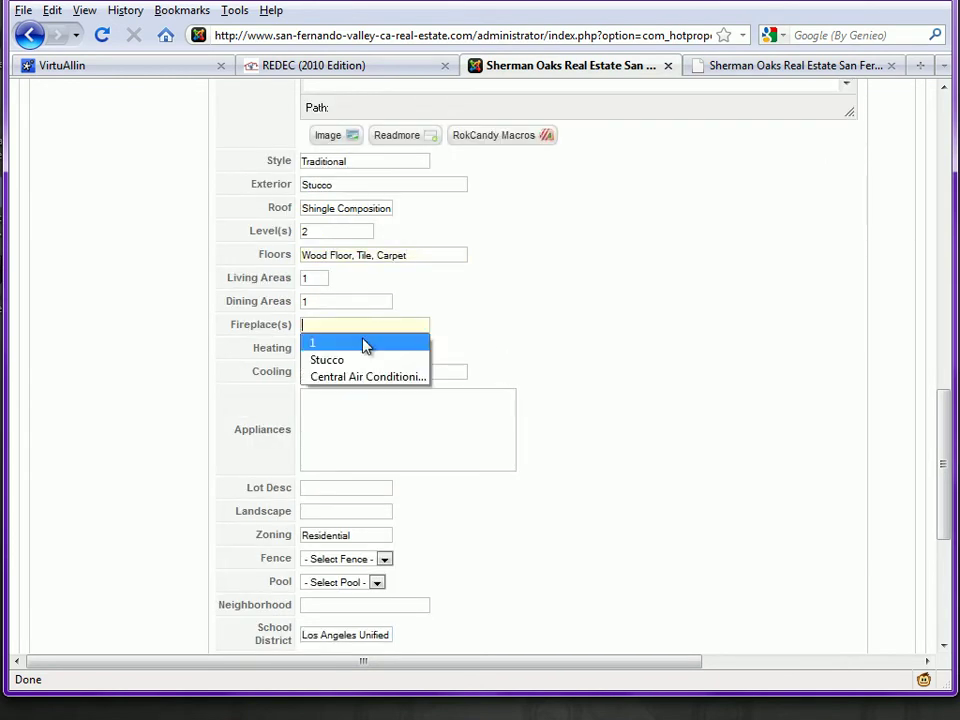
click(362, 345)
scroll(436, 322, down, 2)
click(437, 319)
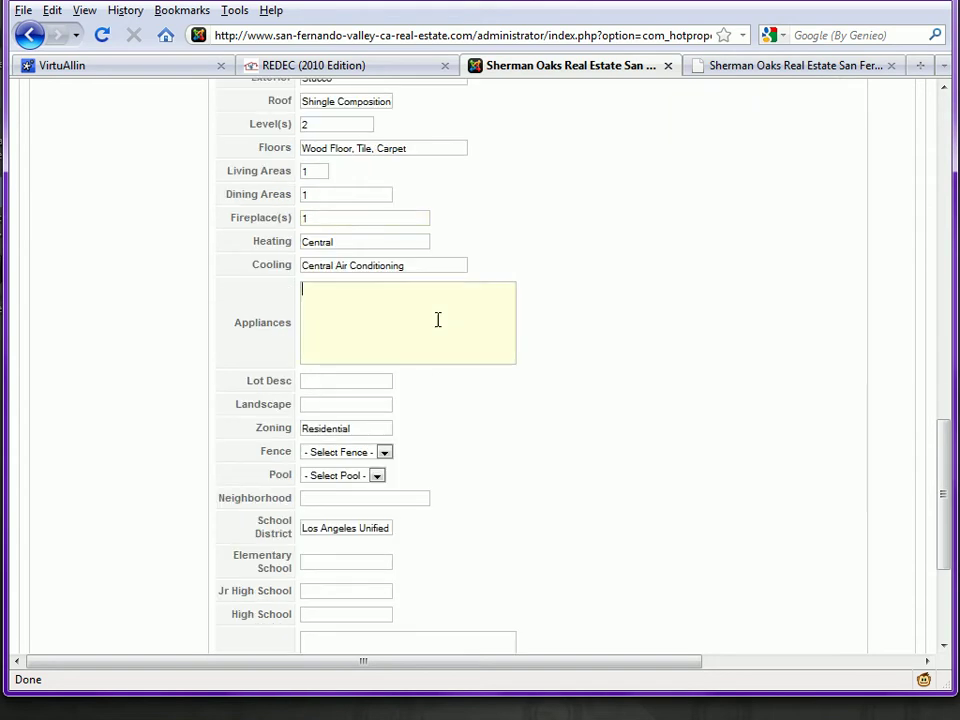
double_click(380, 380)
click(369, 399)
double_click(362, 404)
click(355, 422)
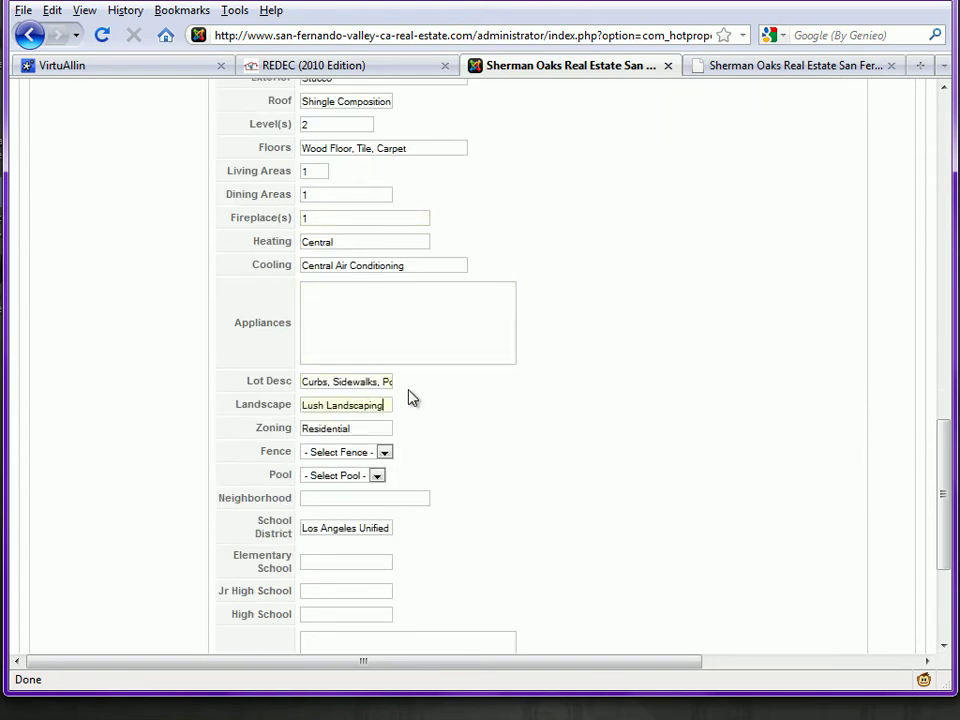
Step: Set Fence and Pool to Yes and the neighborhood to Valley Village
scroll(413, 398, down, 2)
click(383, 346)
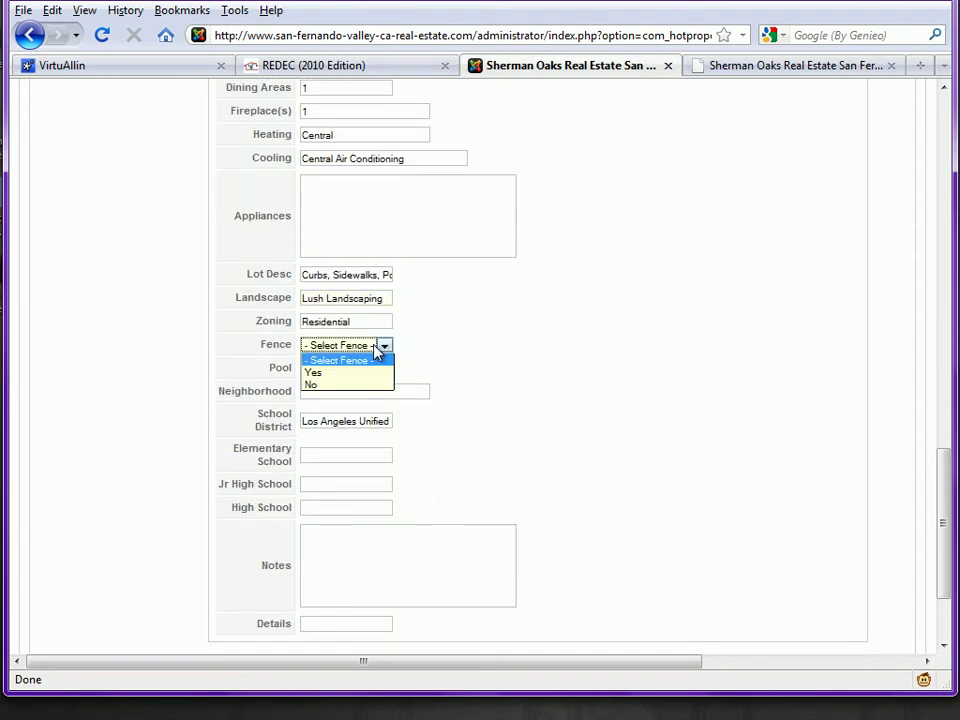
click(340, 375)
click(347, 369)
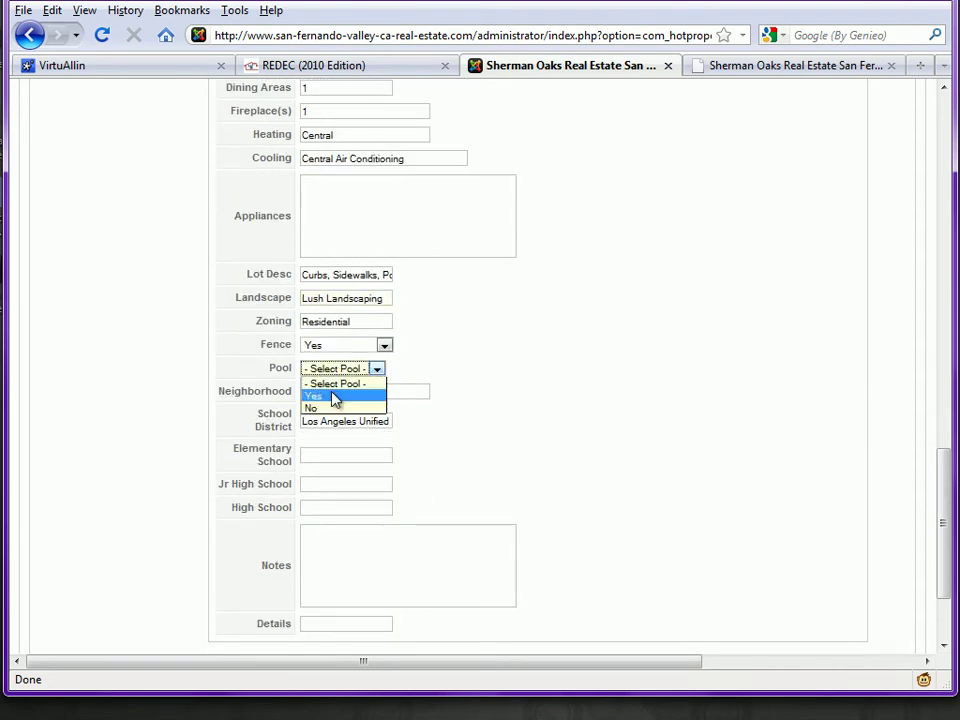
click(333, 394)
double_click(333, 392)
click(336, 411)
Step: Set schools to Kester Elementary, Van Nuys Middle and Van Nuys High, leaving Notes empty
scroll(408, 408, down, 2)
double_click(362, 347)
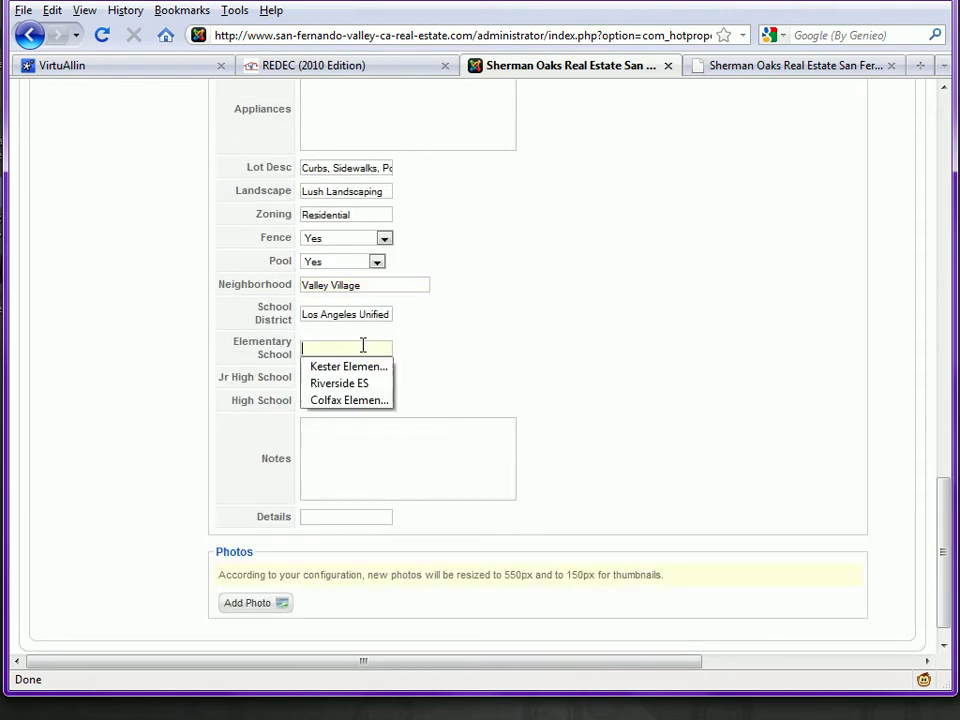
click(352, 368)
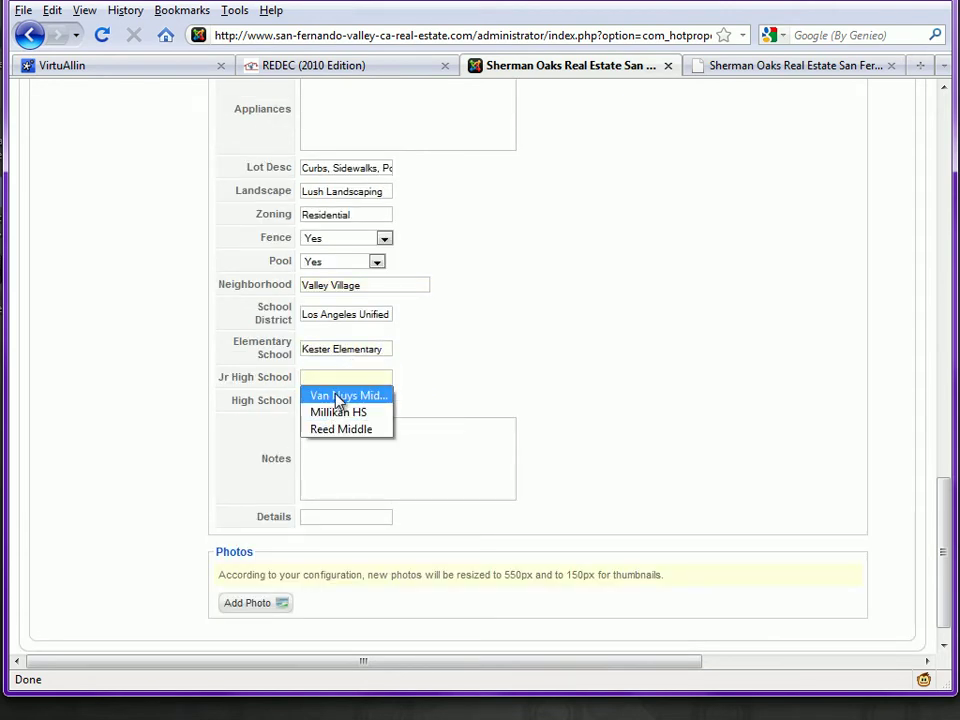
click(333, 396)
click(335, 401)
click(332, 420)
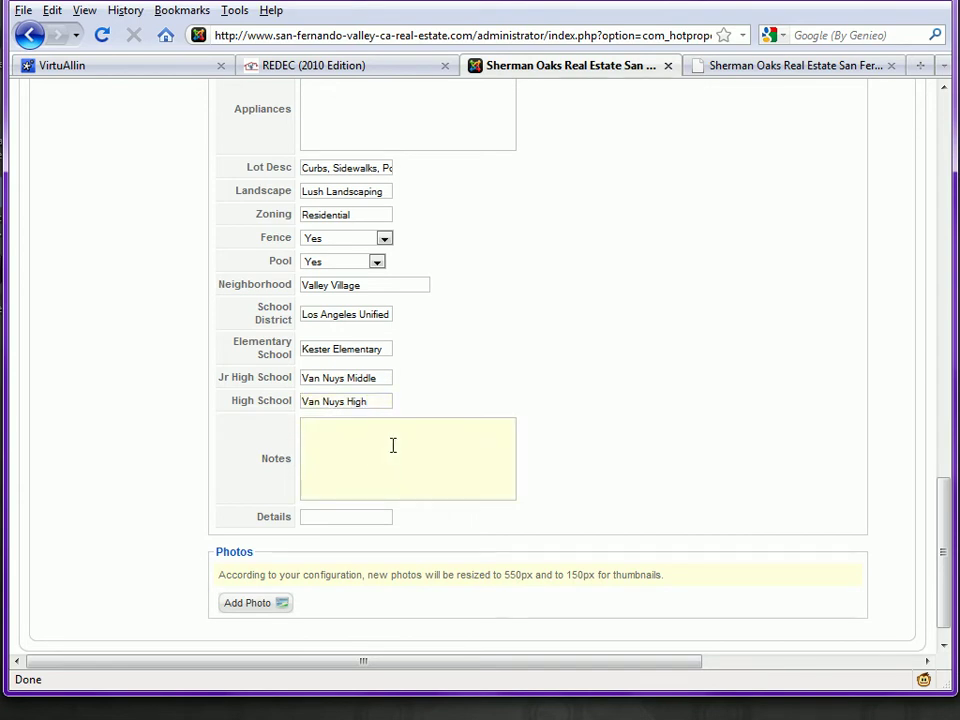
click(593, 351)
scroll(561, 335, down, 1)
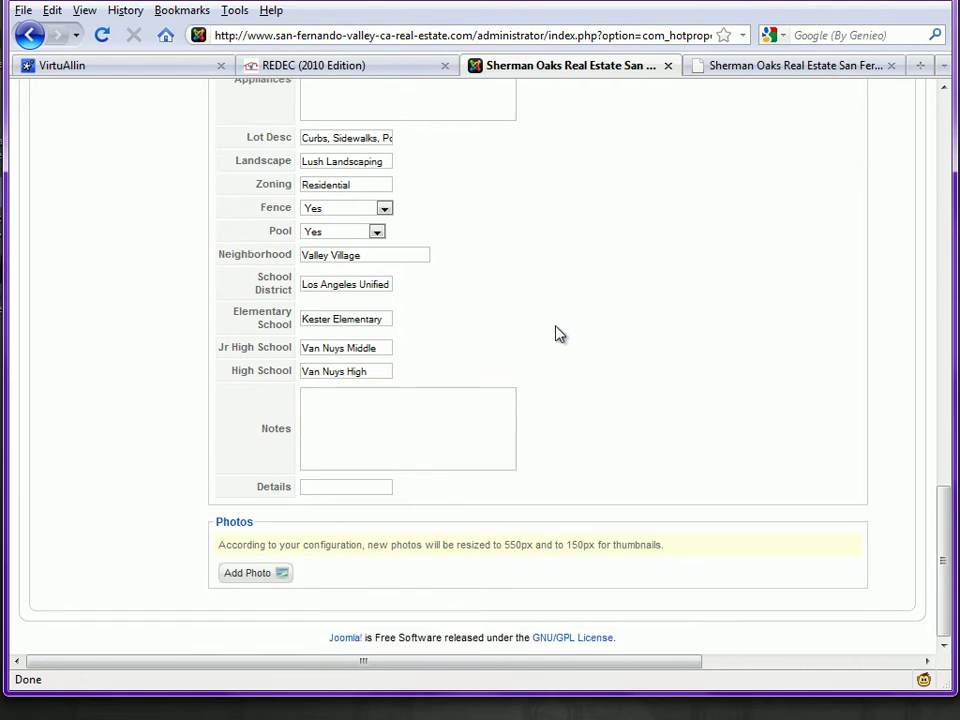
click(240, 576)
scroll(163, 516, down, 4)
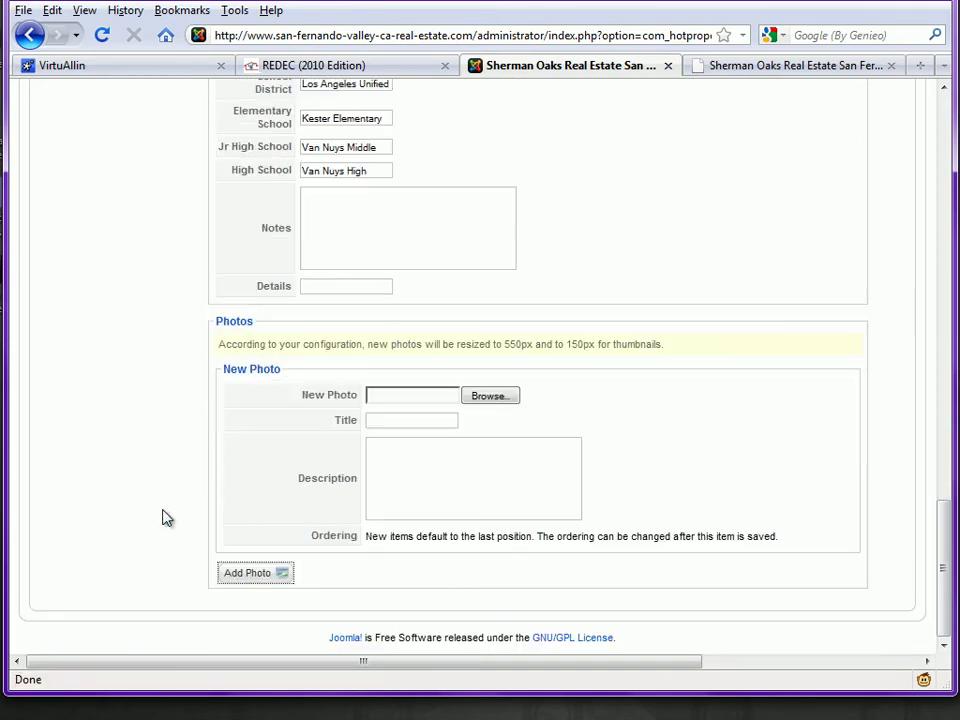
click(490, 399)
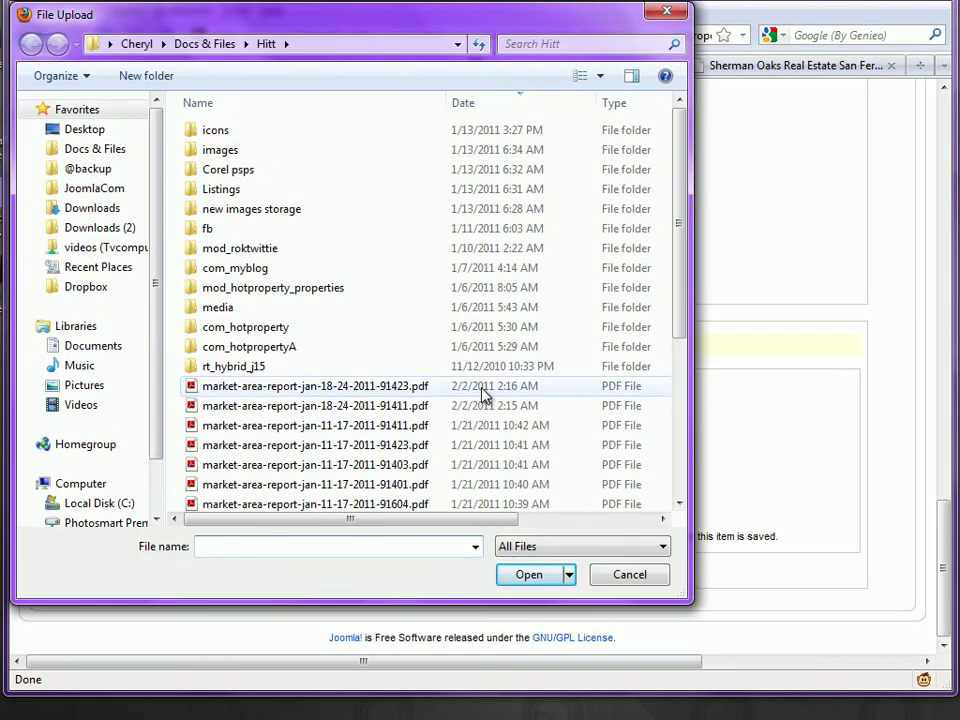
double_click(330, 308)
key(BackSpace)
double_click(292, 192)
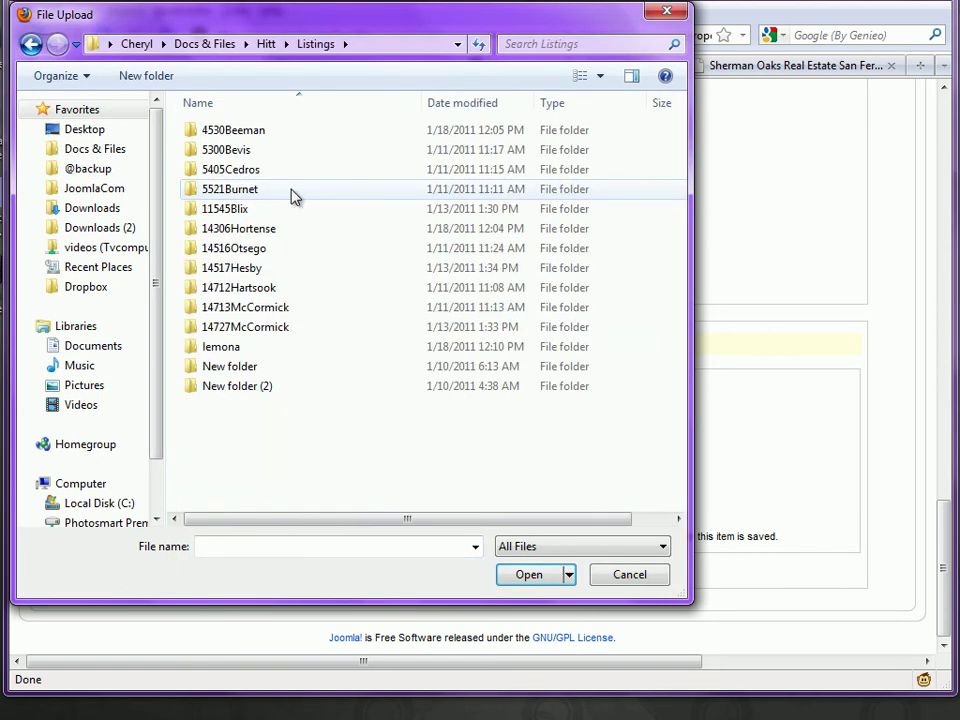
double_click(291, 232)
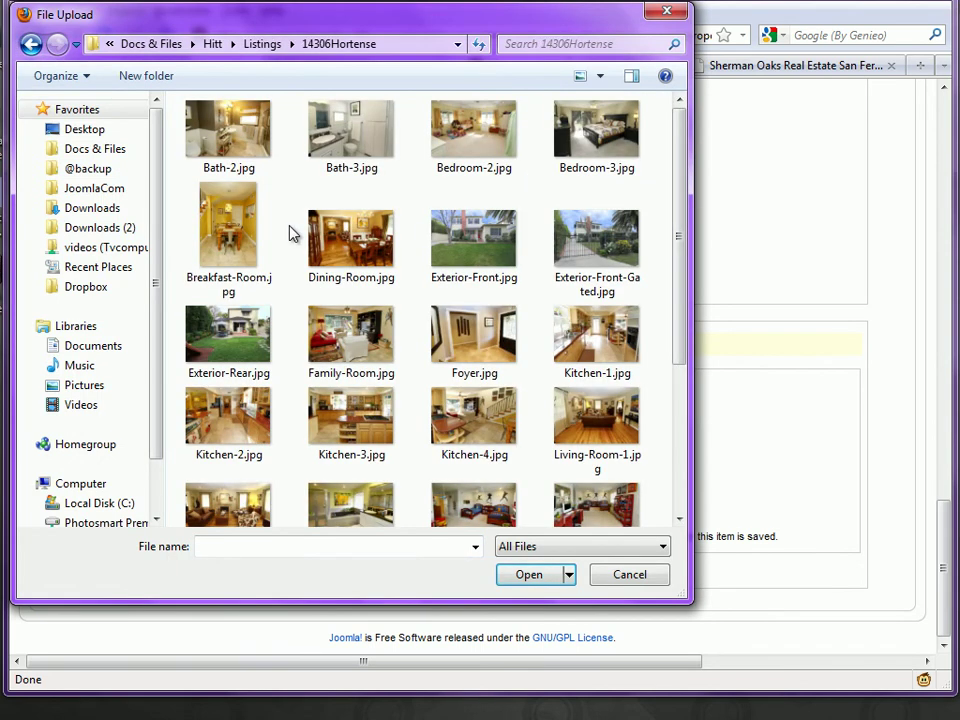
click(472, 235)
click(530, 576)
click(418, 419)
click(416, 416)
click(443, 437)
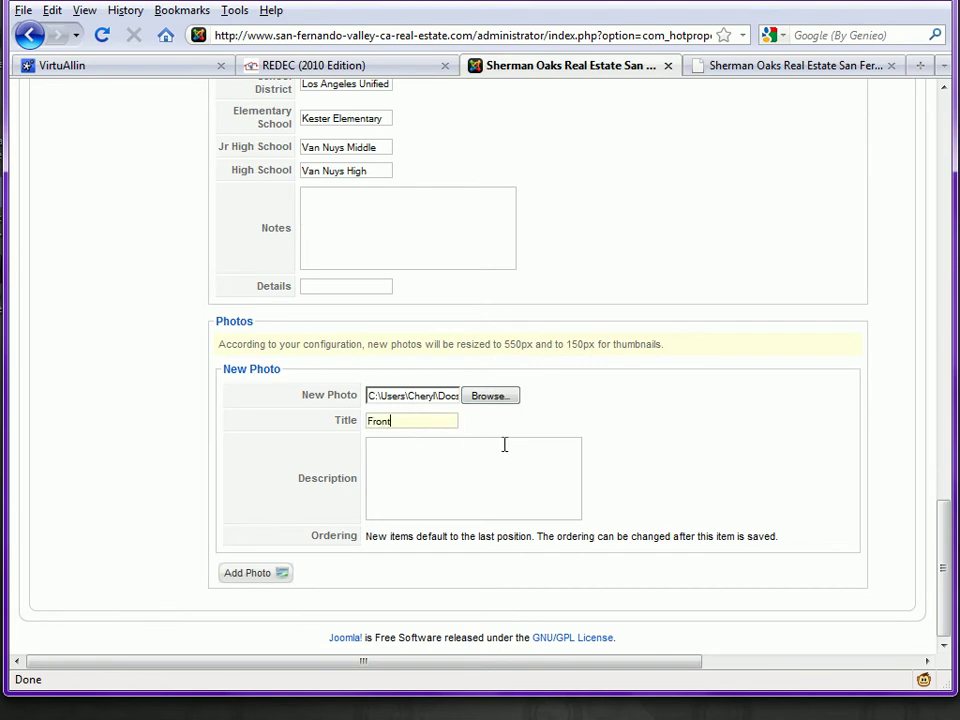
Step: Add a second photo with an image file, titled Kitchen
click(251, 575)
scroll(288, 436, down, 4)
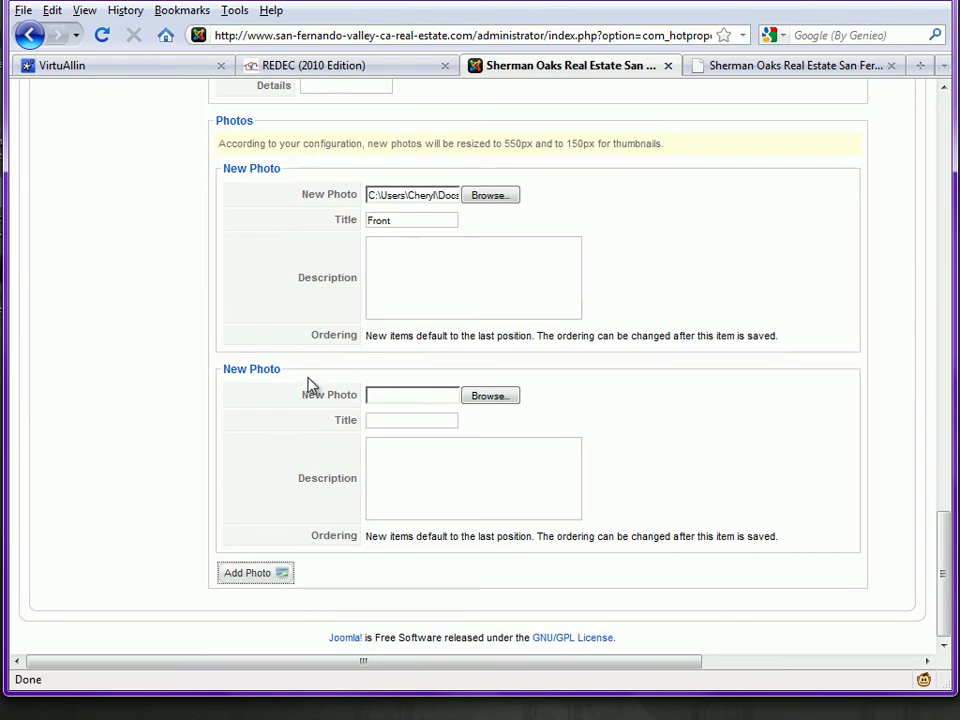
click(512, 396)
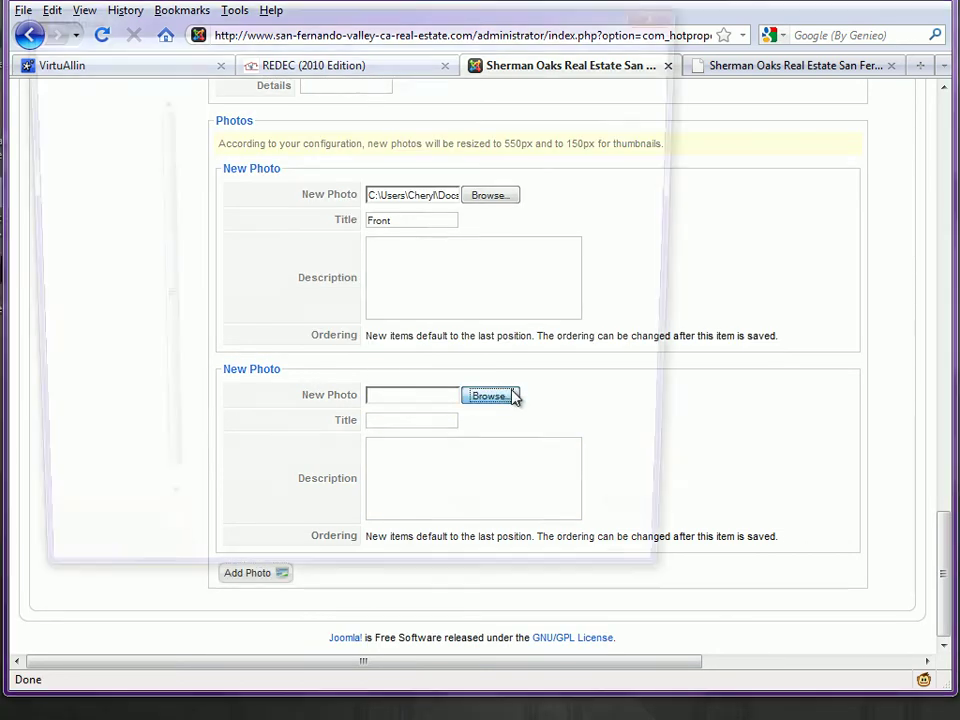
double_click(349, 256)
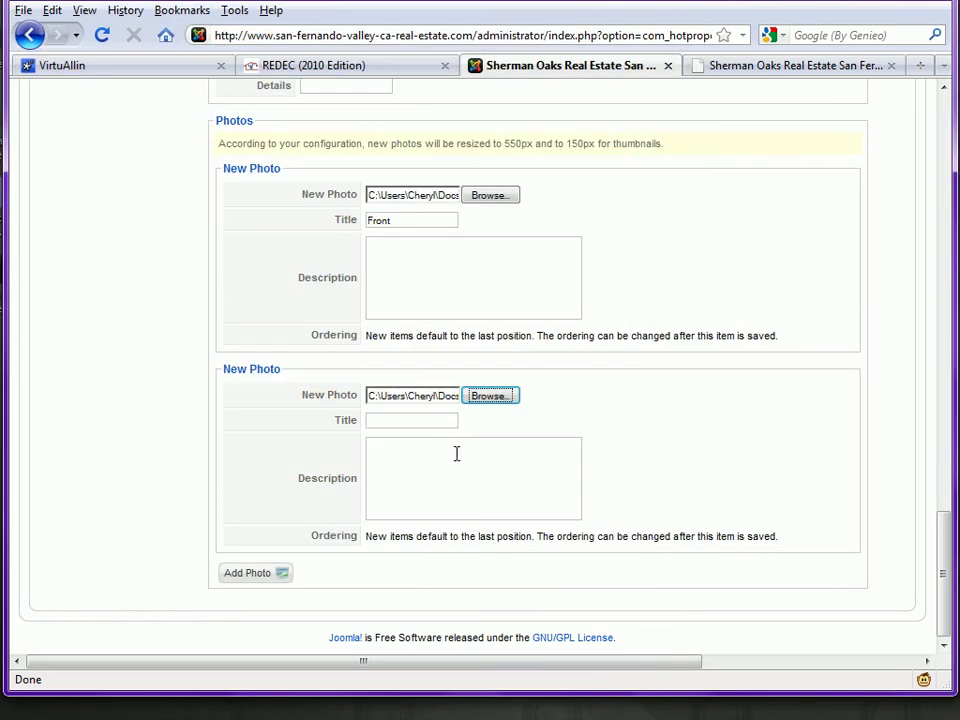
click(439, 420)
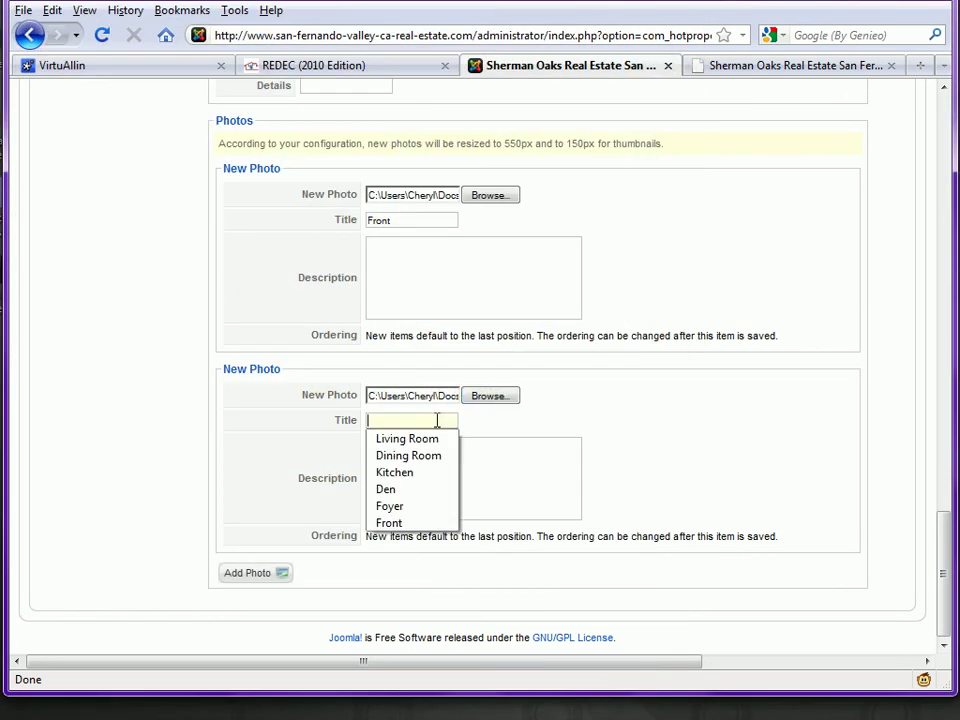
click(405, 471)
Step: Add a third photo using Foyer.jpg, titled Den
click(270, 576)
scroll(289, 401, down, 3)
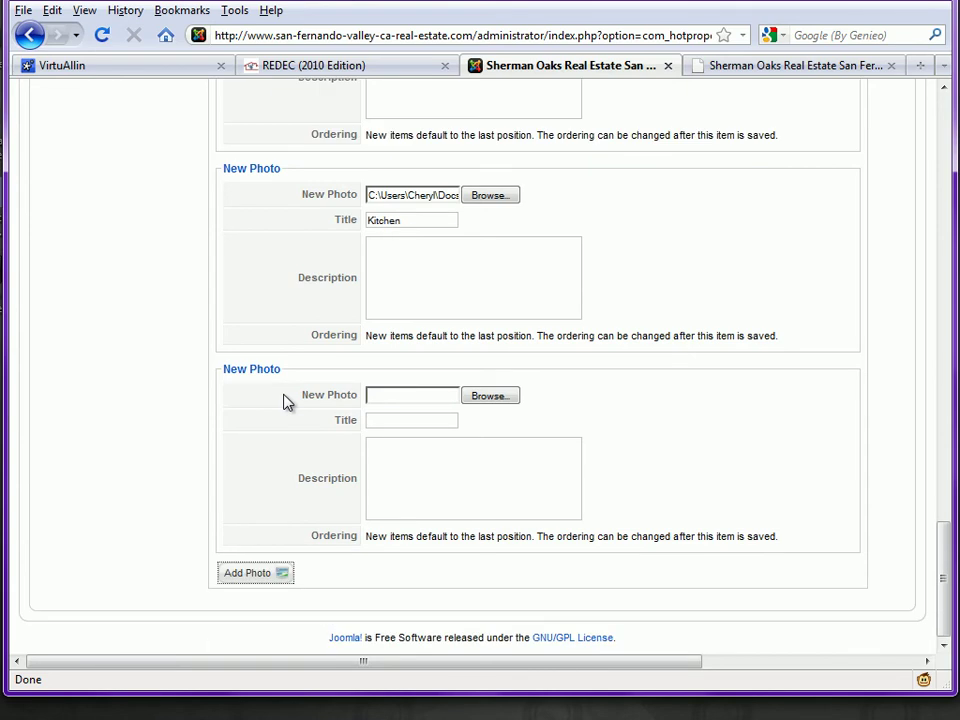
click(516, 398)
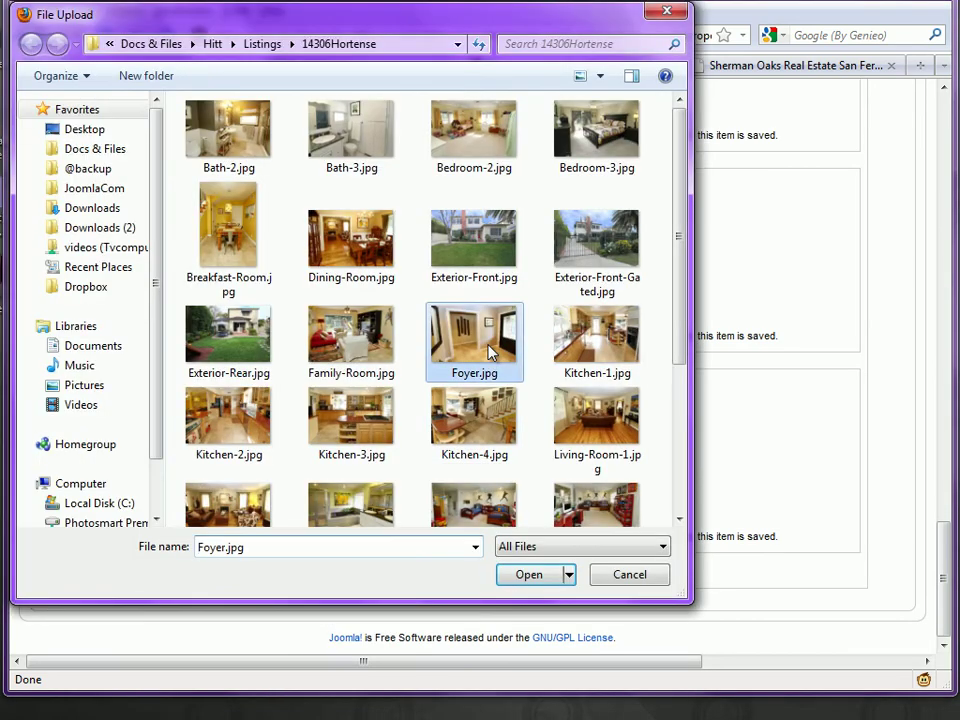
double_click(491, 354)
click(398, 420)
click(398, 420)
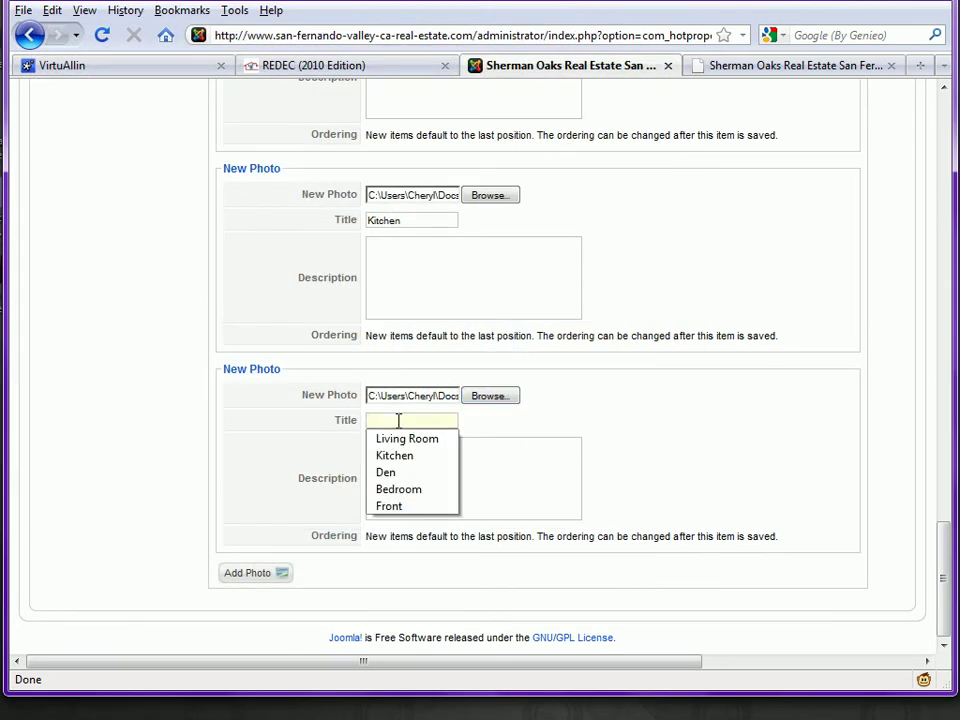
click(399, 472)
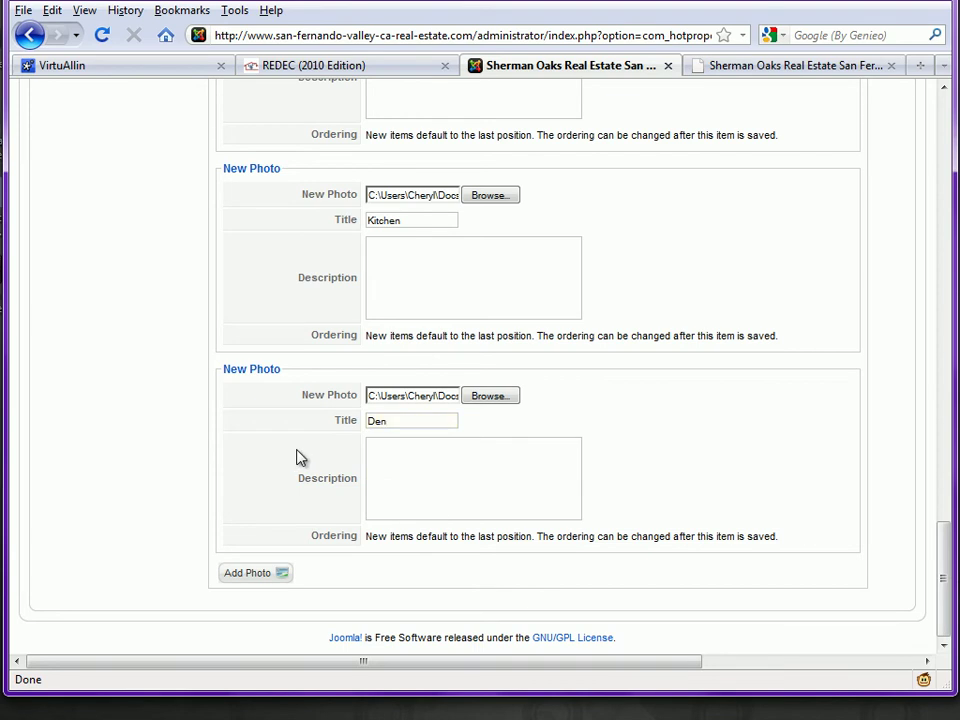
scroll(295, 455, up, 2)
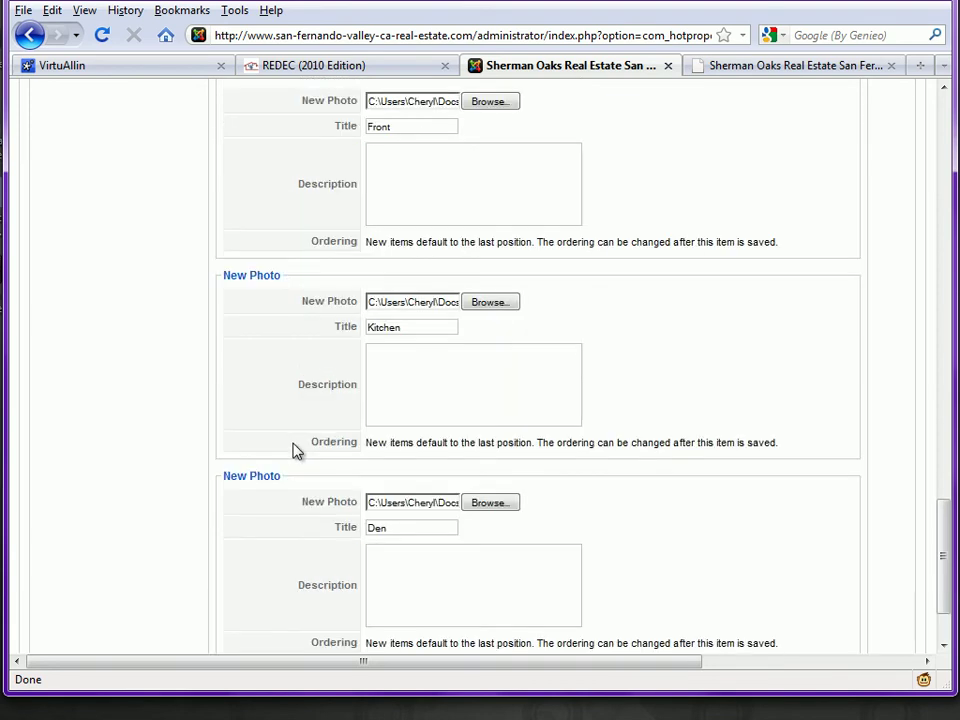
scroll(295, 452, up, 2)
scroll(295, 452, up, 10)
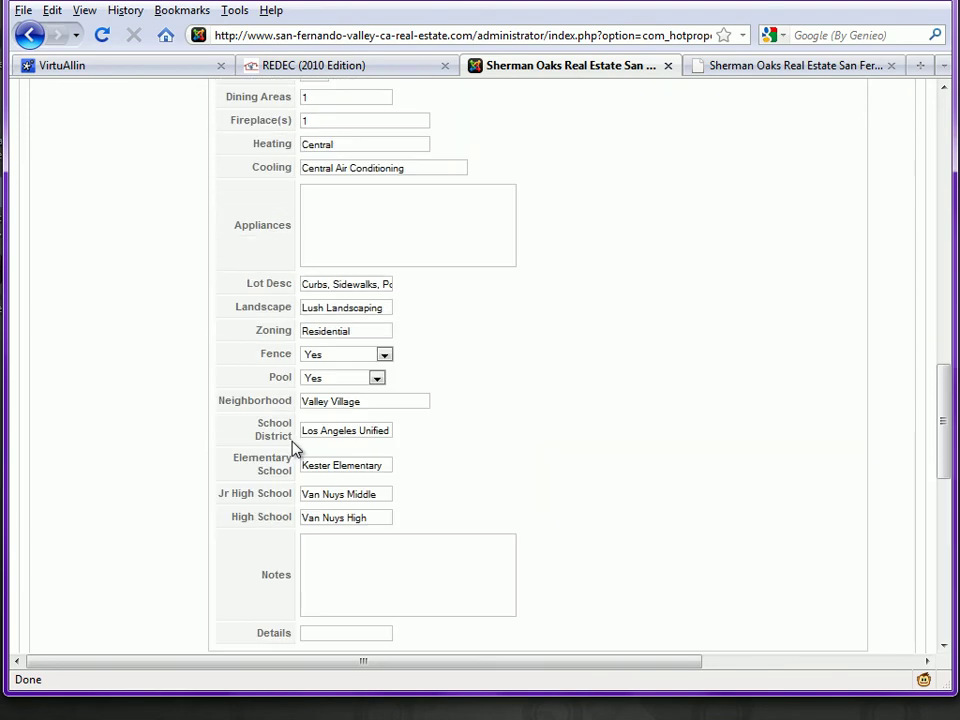
Step: Cancel out of the property edit form back to the Property Manager list
scroll(295, 450, up, 10)
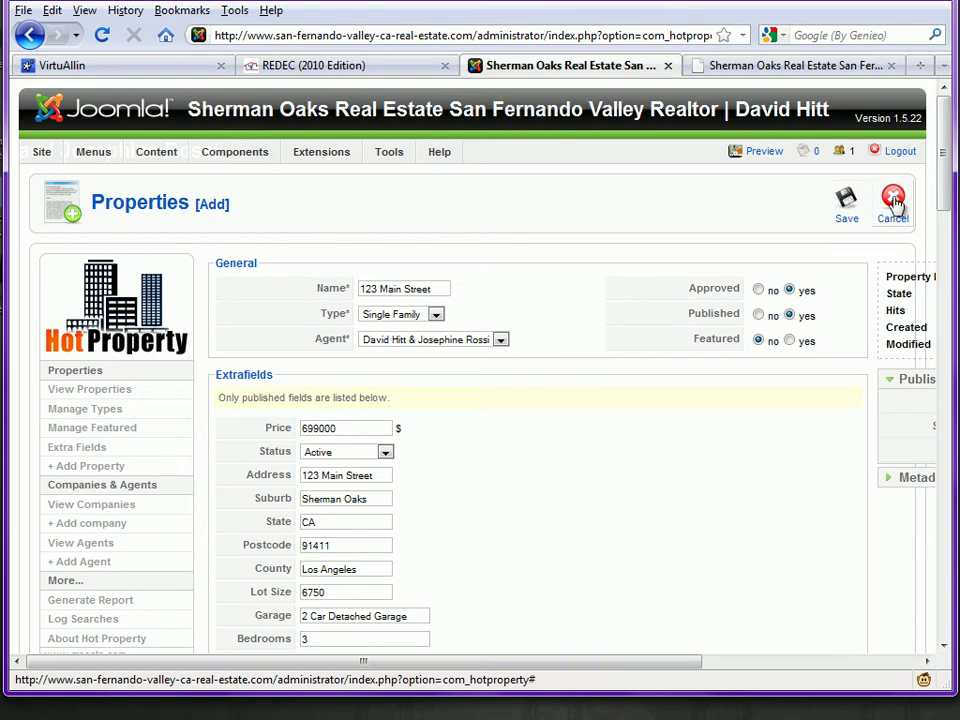
click(893, 203)
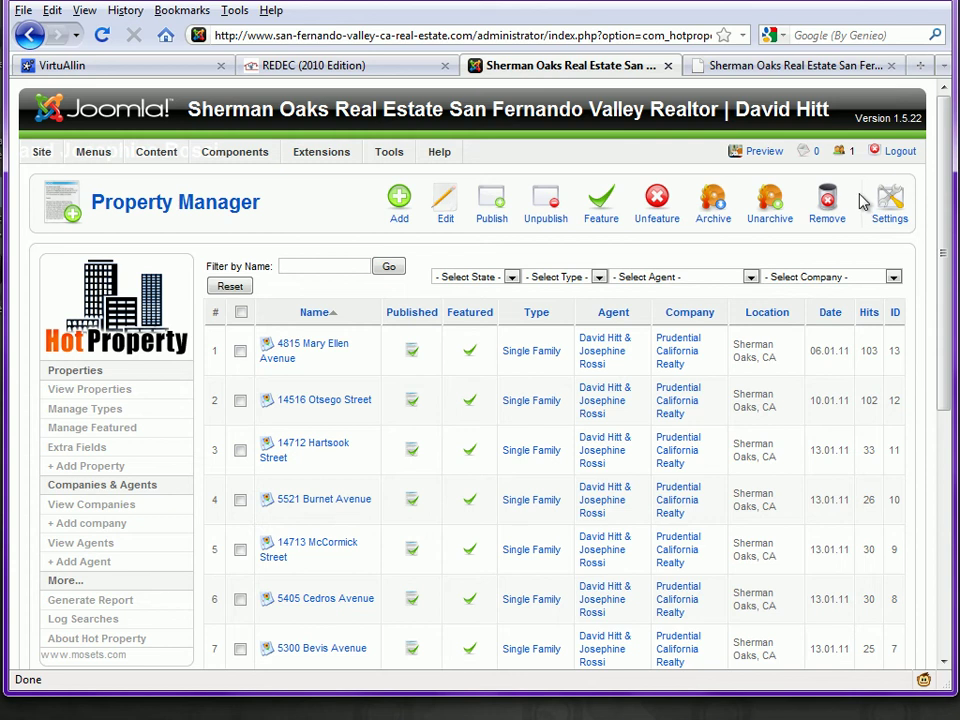
click(770, 66)
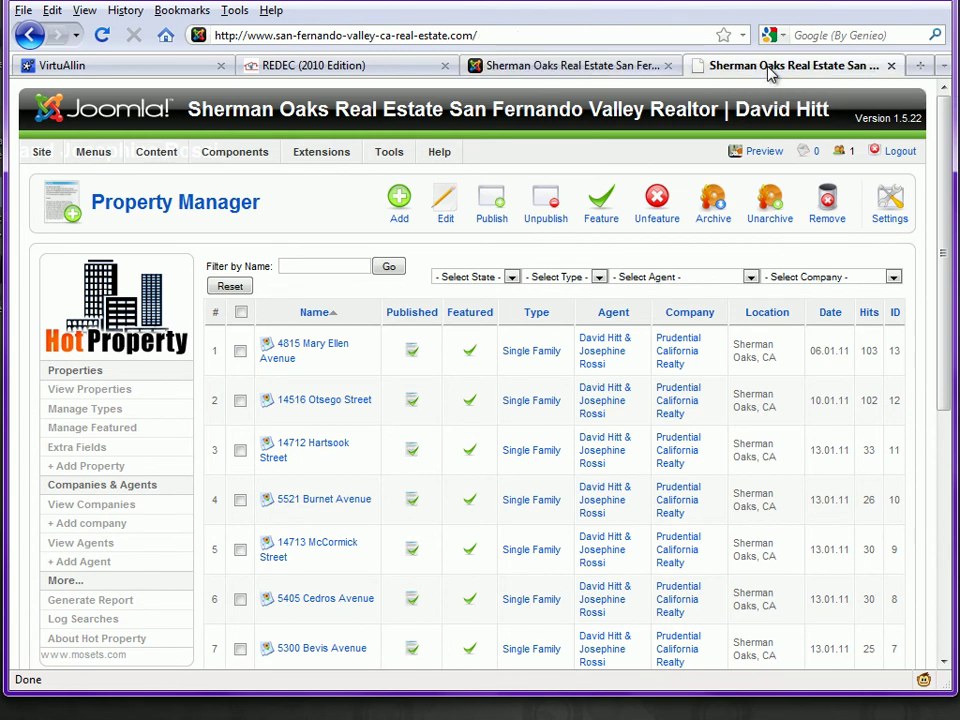
mouse_move(746, 225)
scroll(745, 225, down, 4)
scroll(745, 225, down, 4)
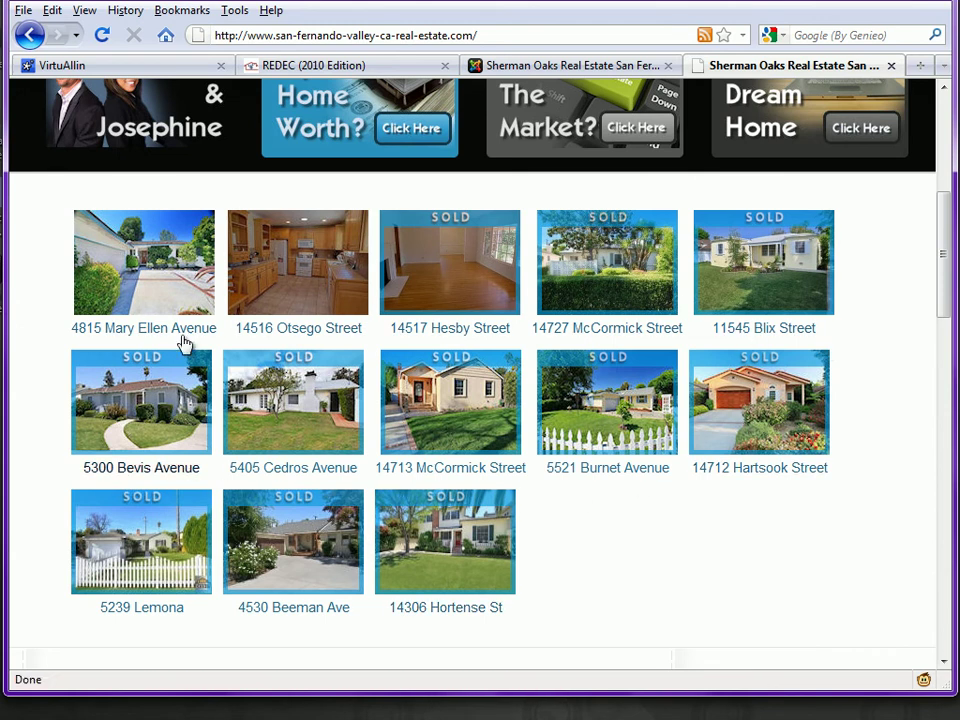
click(285, 290)
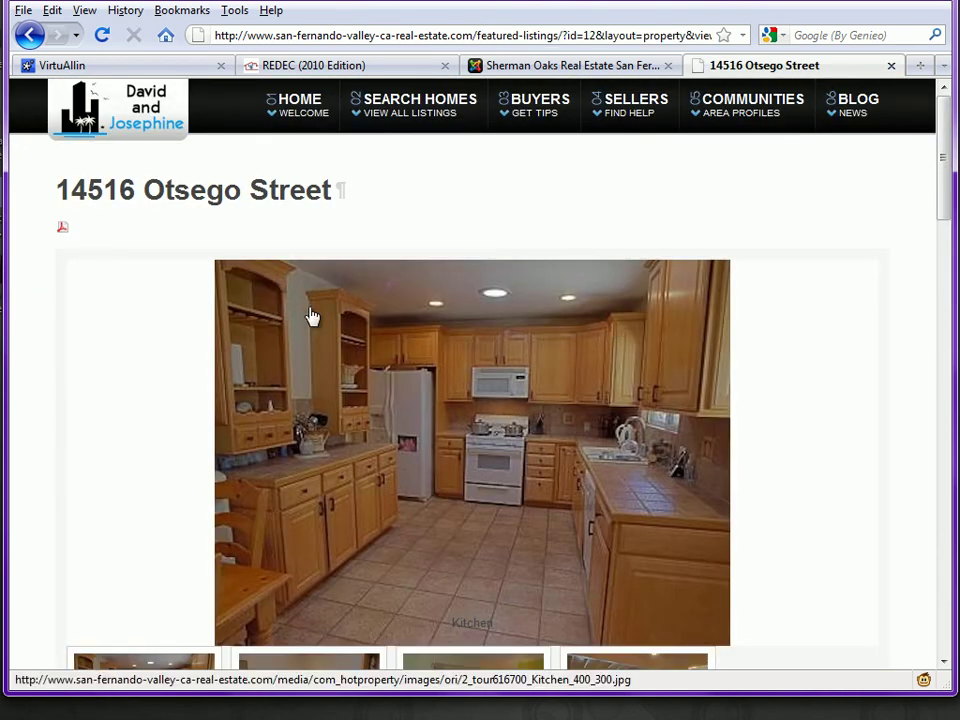
scroll(812, 358, down, 6)
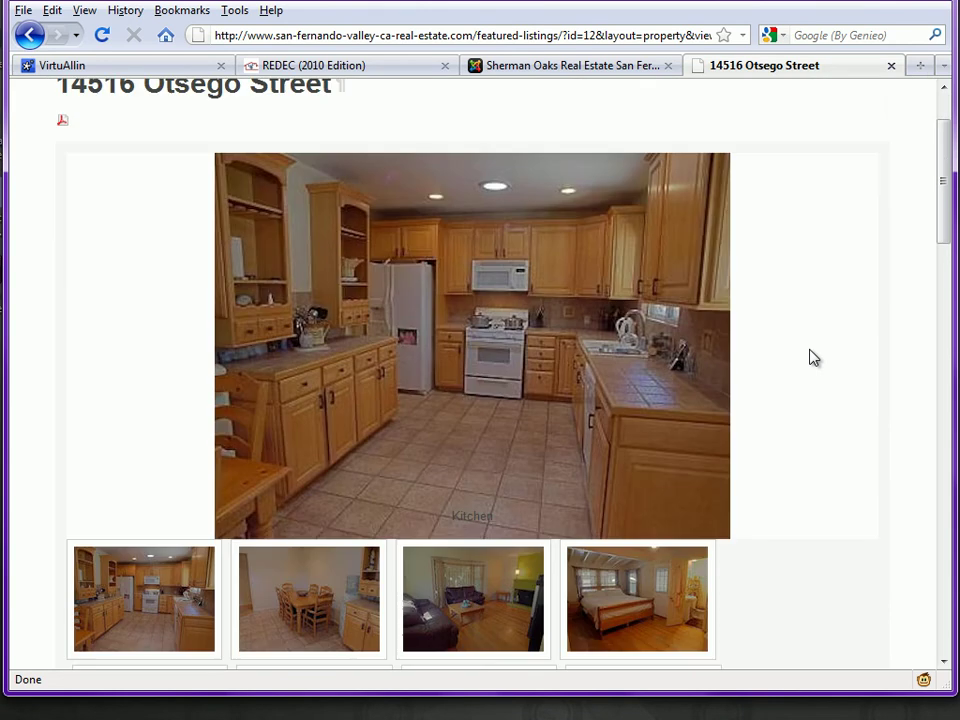
scroll(808, 357, down, 2)
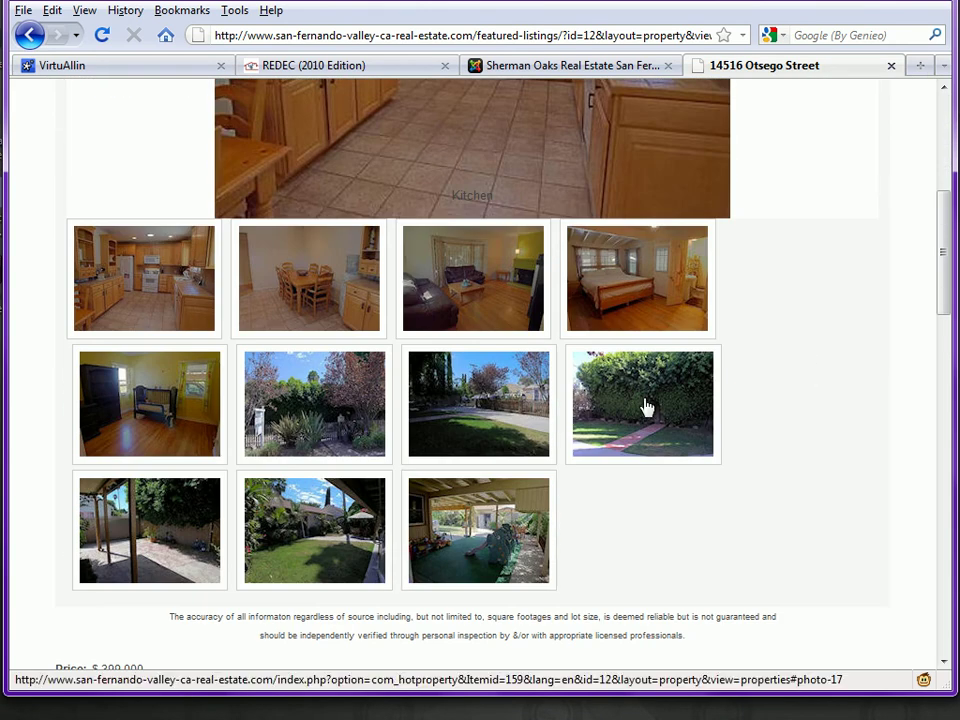
click(607, 416)
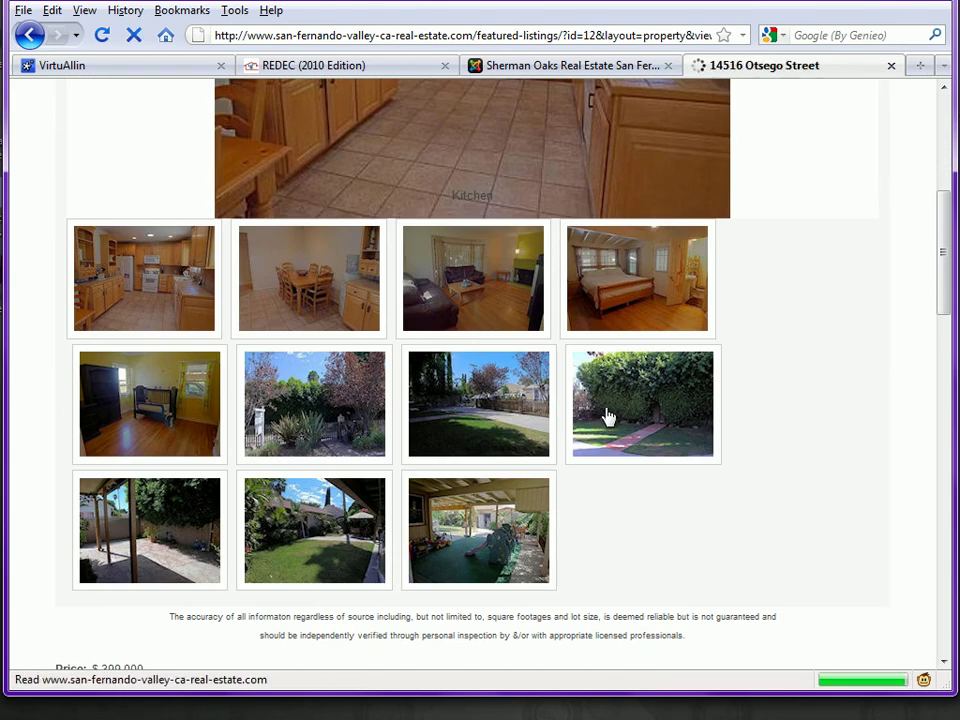
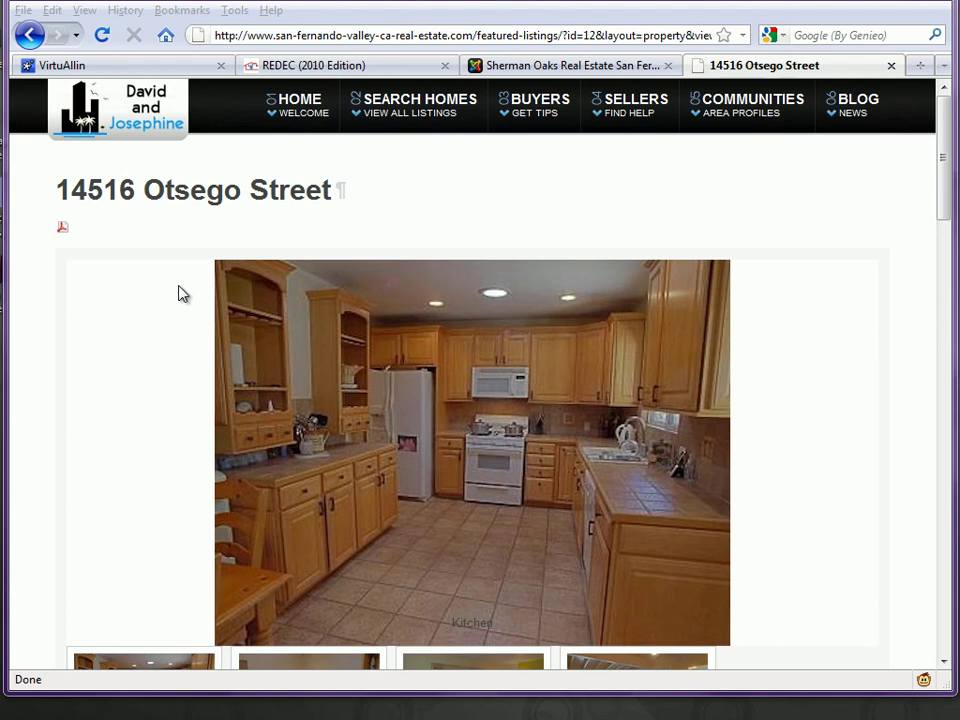
click(179, 293)
scroll(180, 293, down, 4)
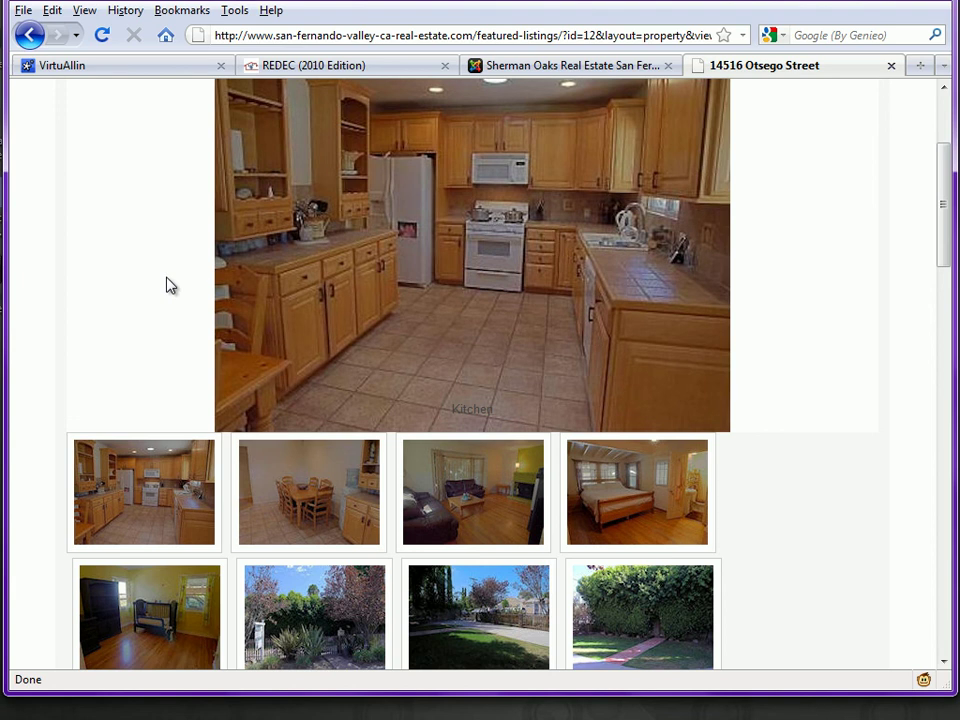
scroll(170, 285, up, 4)
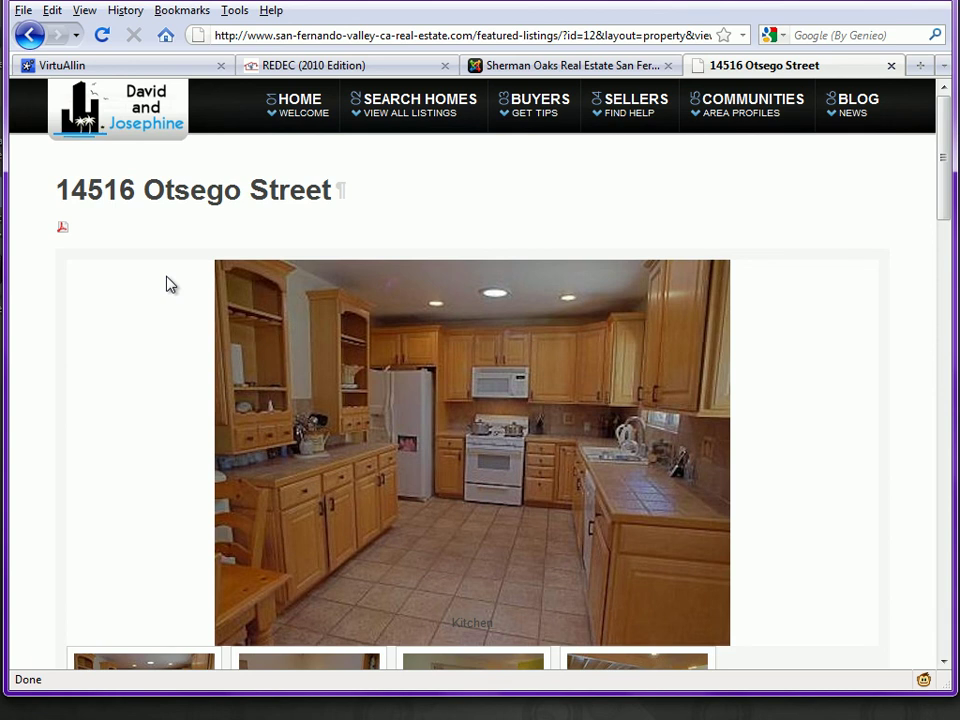
scroll(168, 283, down, 4)
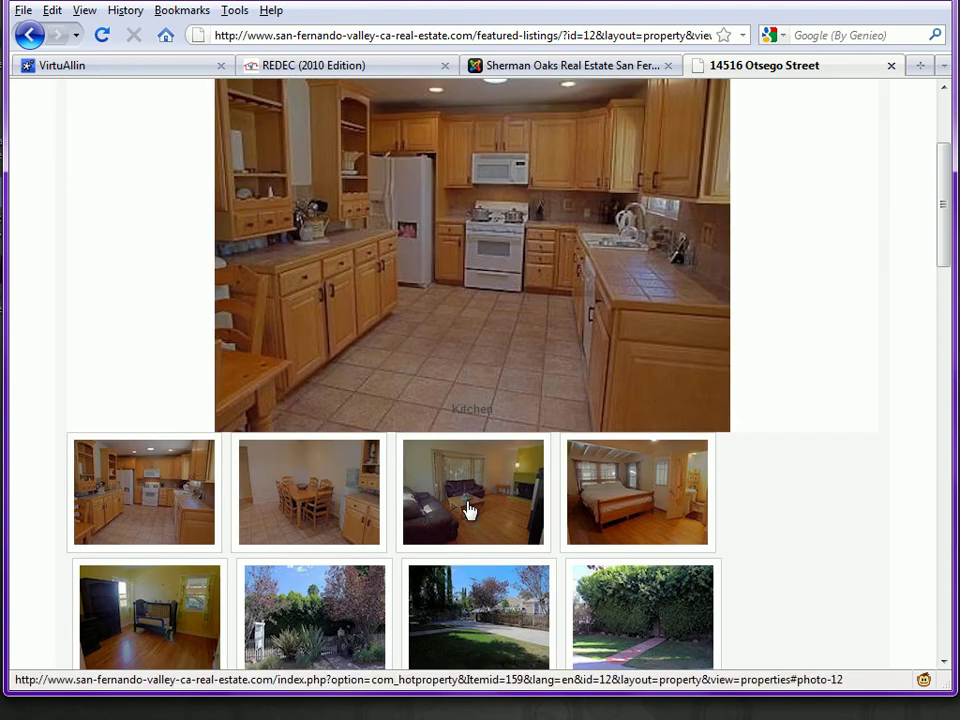
click(470, 510)
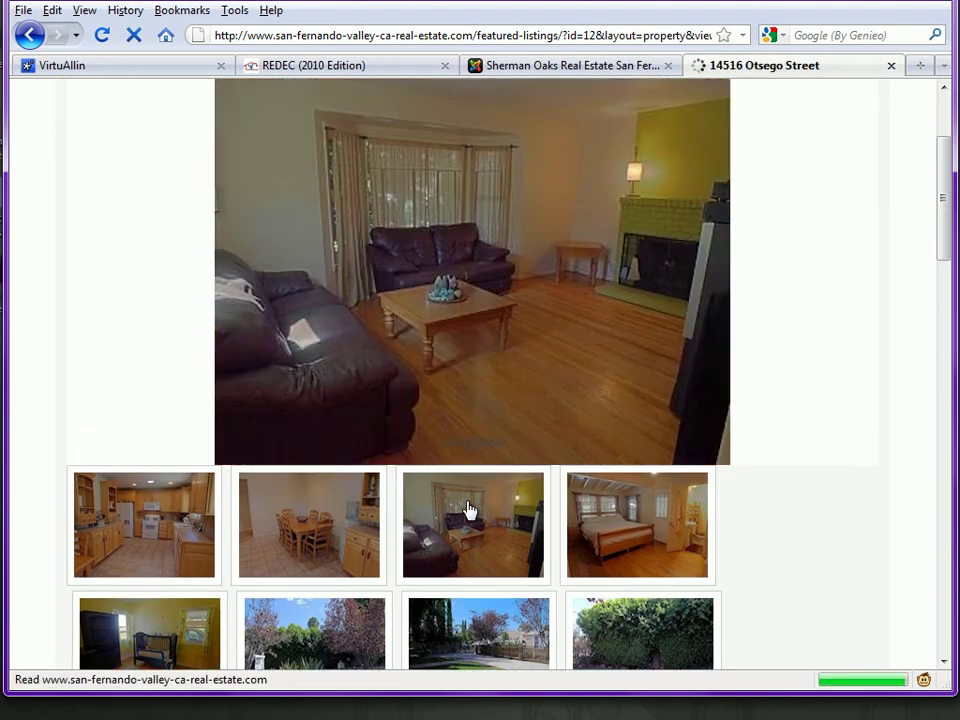
click(634, 508)
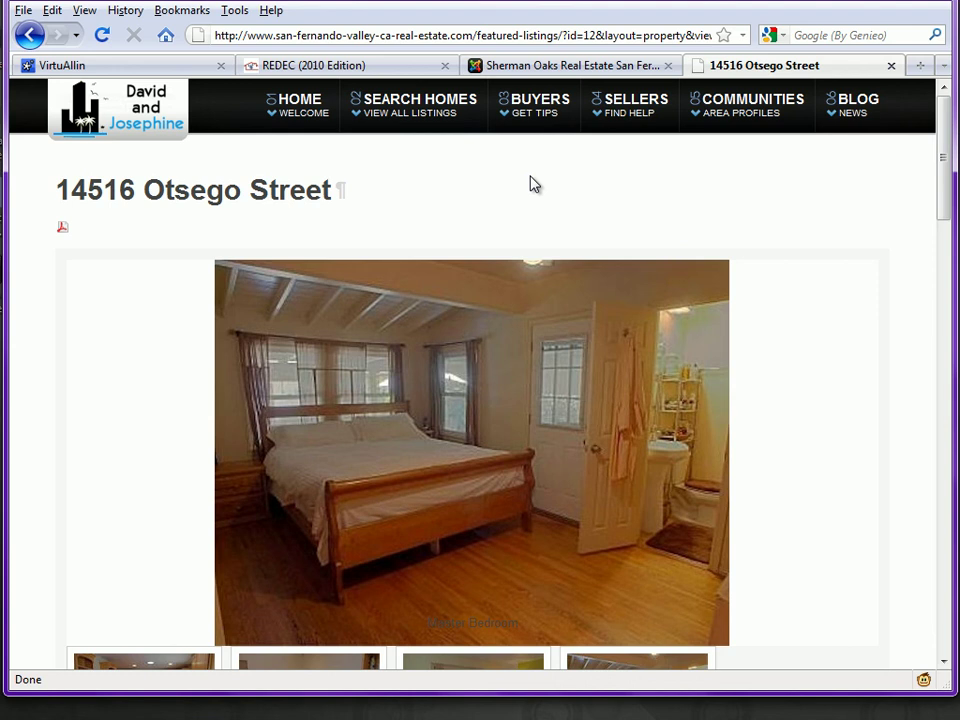
click(553, 65)
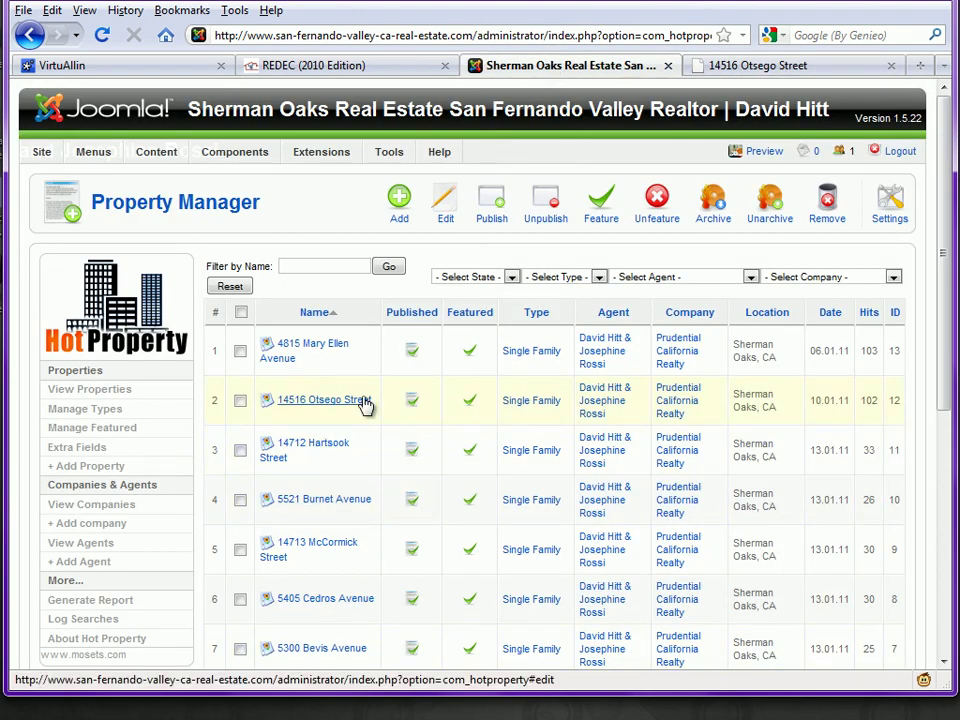
scroll(366, 403, down, 2)
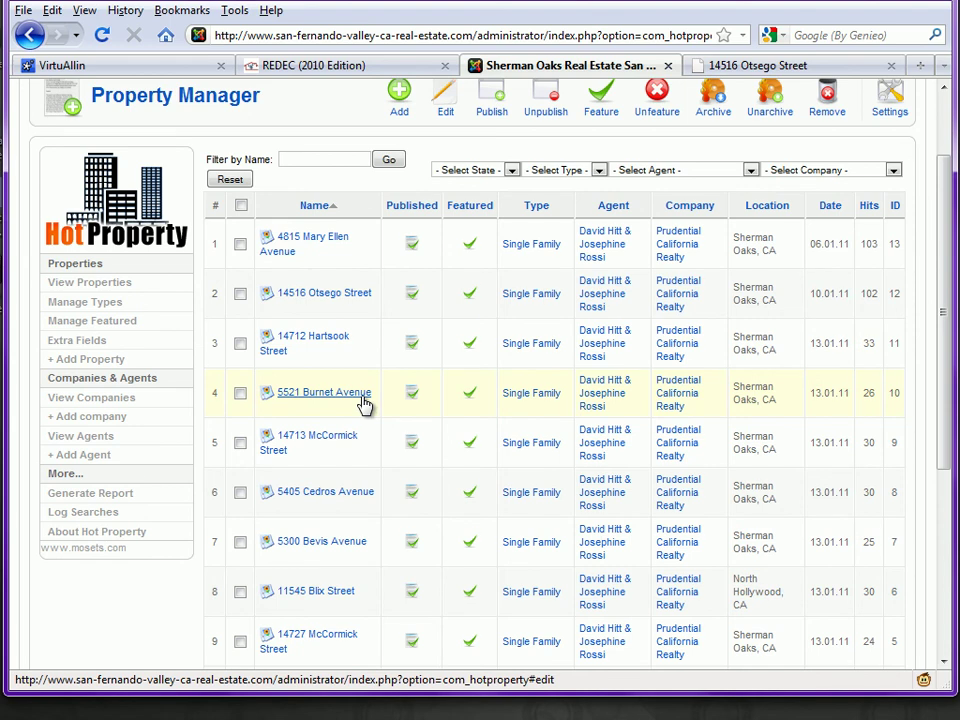
click(307, 396)
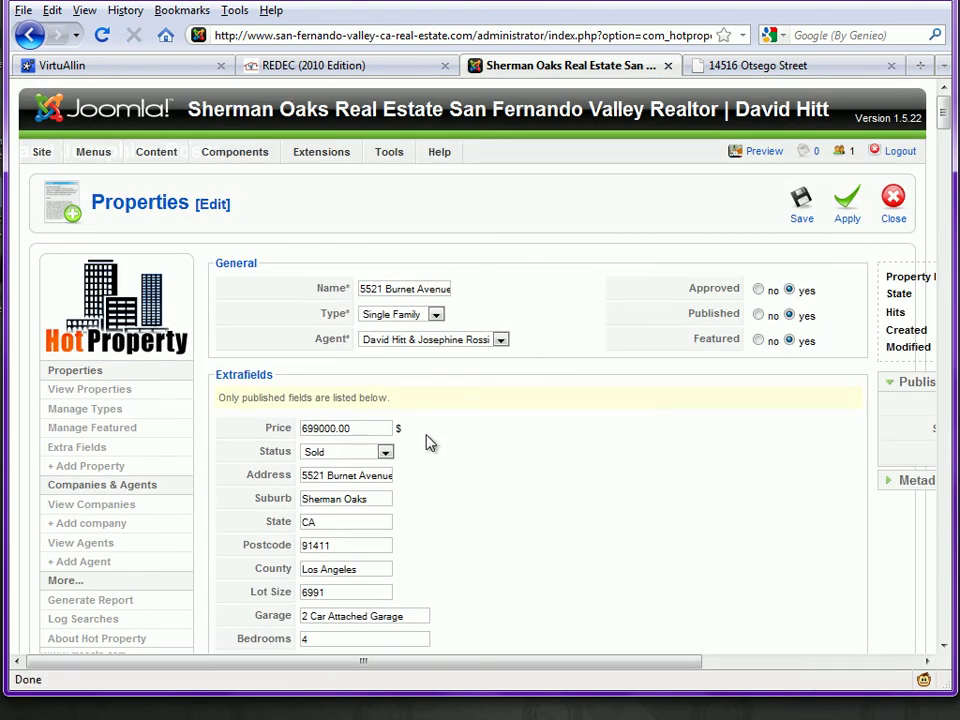
click(386, 453)
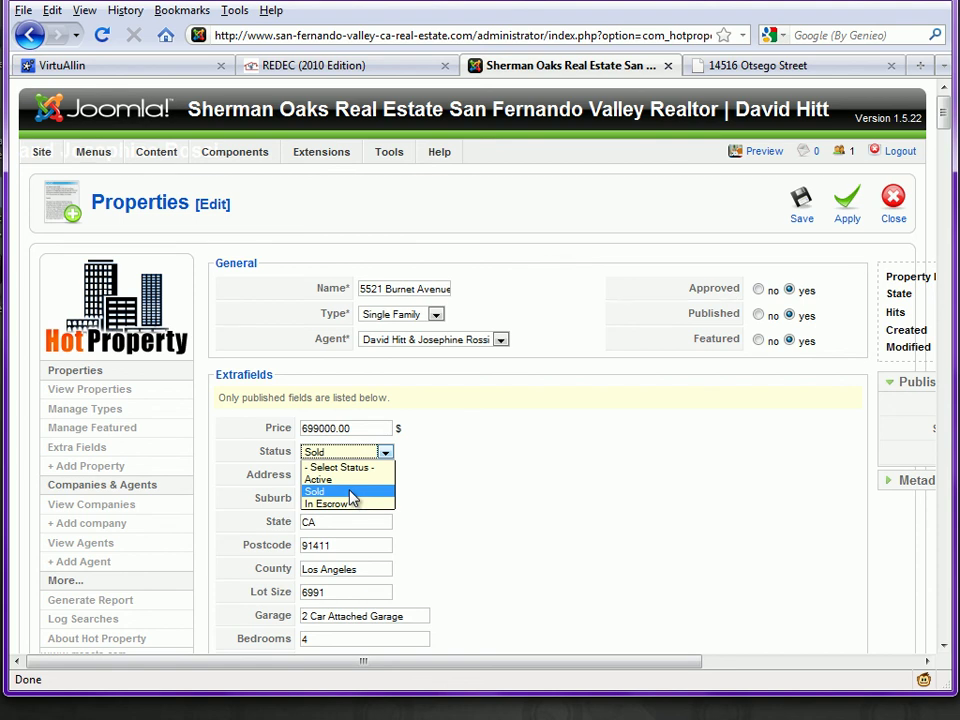
click(350, 492)
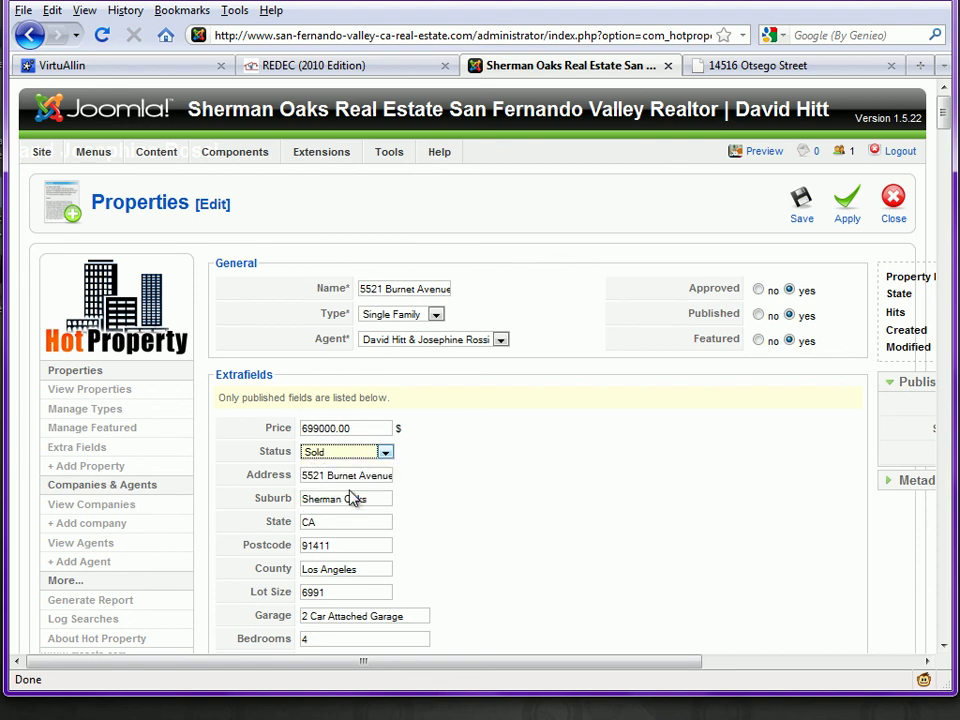
click(801, 207)
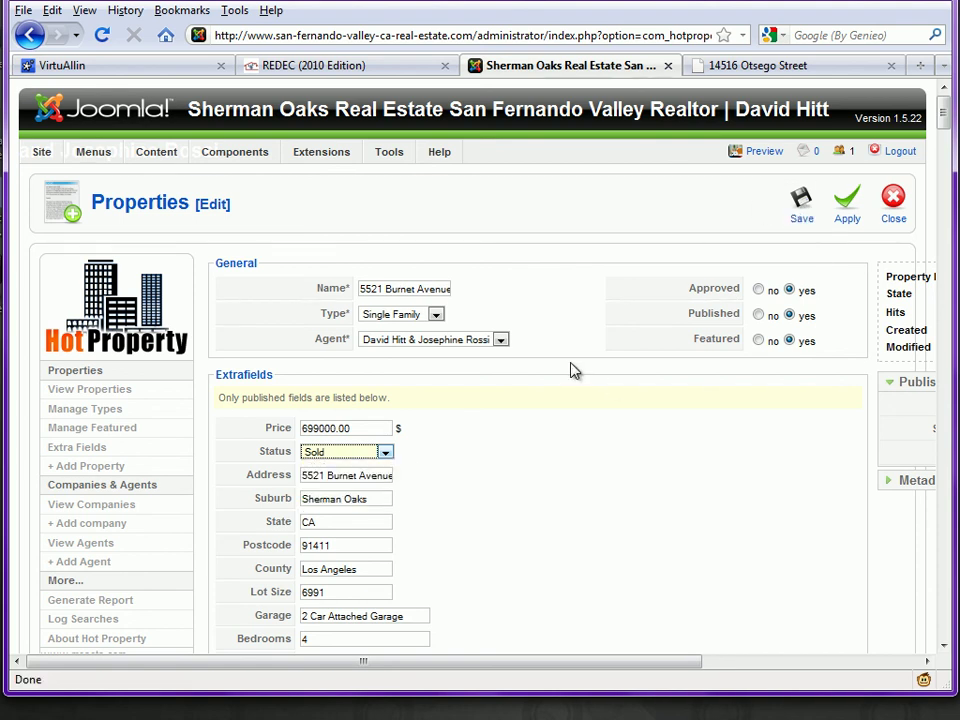